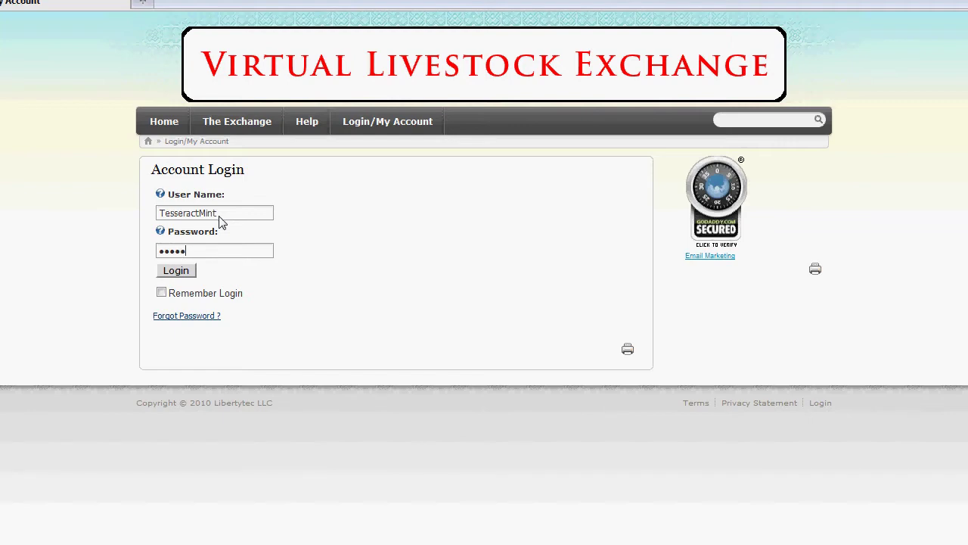
# - Submit the entered user name and password to log in to the exchange
pyautogui.click(182, 275)
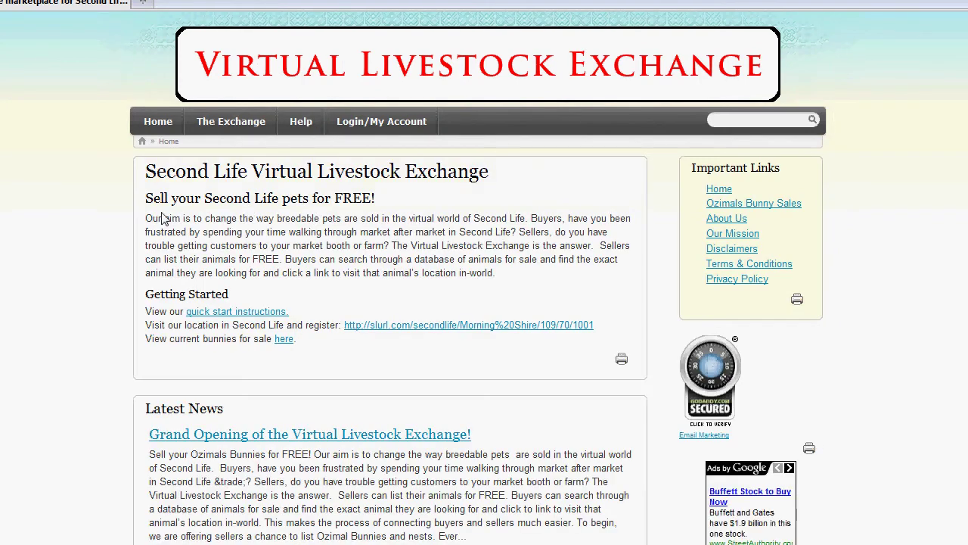
# - Go through The Exchange > Ozimals Bunnies > Bunny Manager to the Add New Bunny form
pyautogui.moveTo(252, 127)
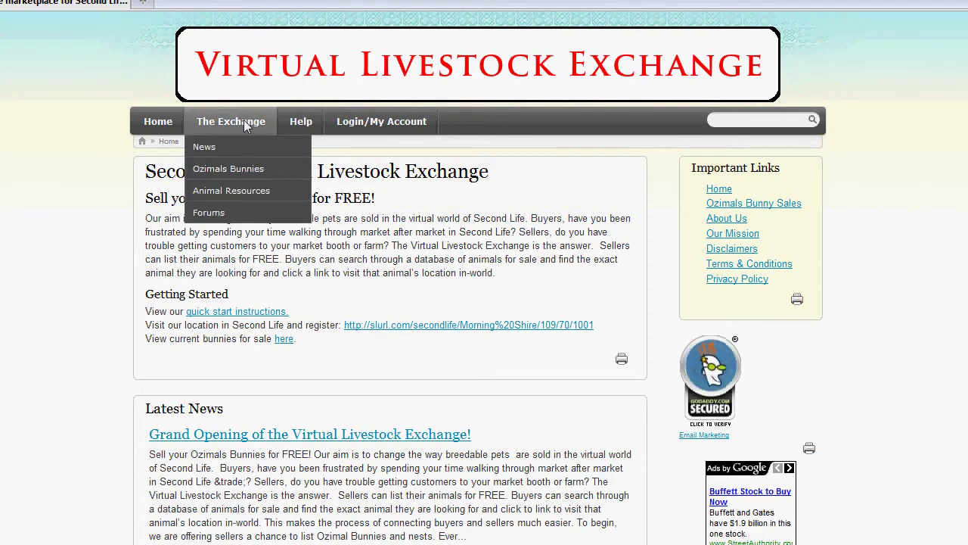
pyautogui.click(227, 168)
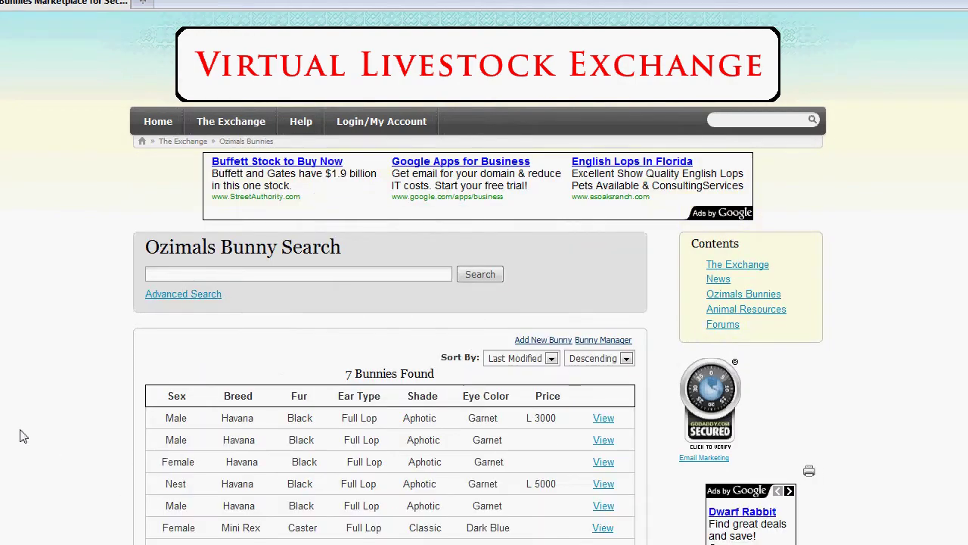
pyautogui.scroll(-4, 23, 435)
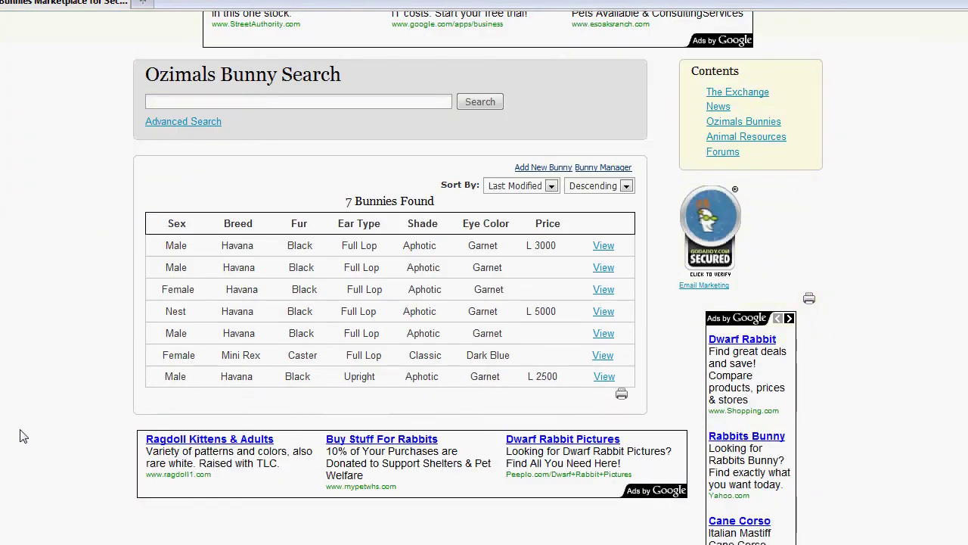
pyautogui.click(611, 168)
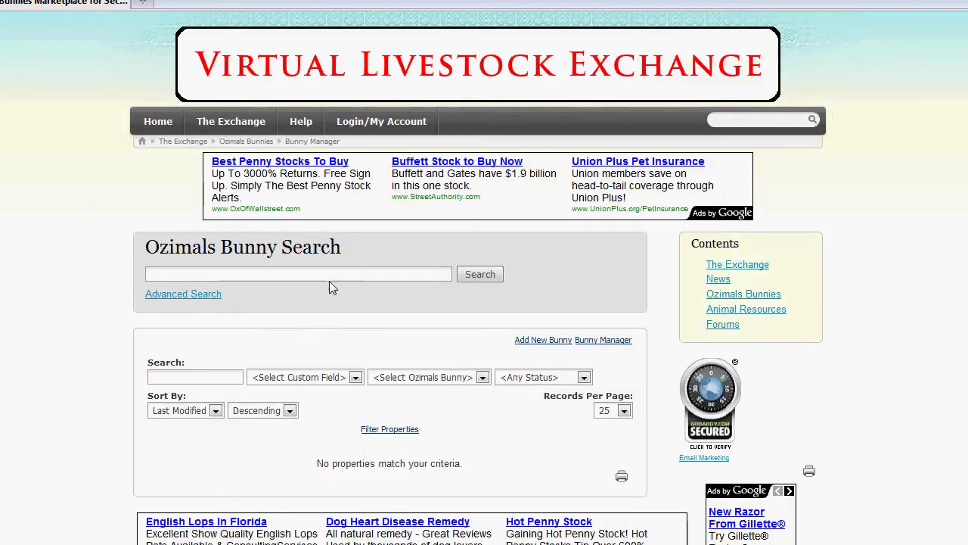
pyautogui.scroll(-2, 323, 289)
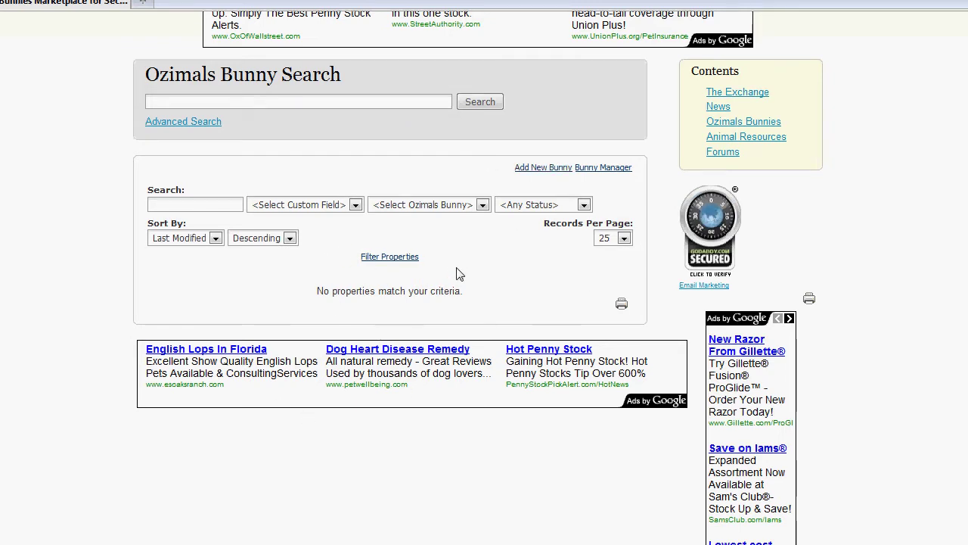
pyautogui.click(544, 168)
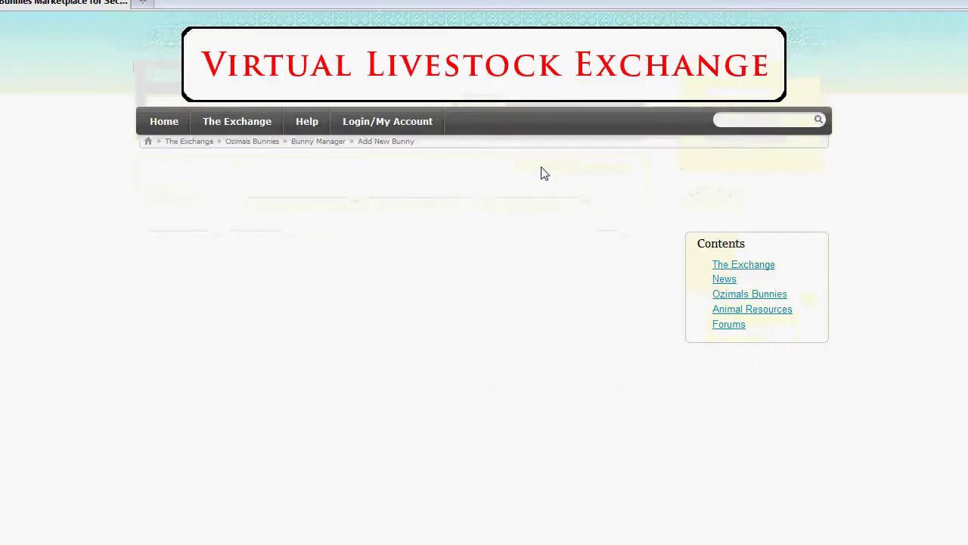
# - Set the bunny's sex to Male, breed to Havana and fur to Black
pyautogui.scroll(-2, 39, 350)
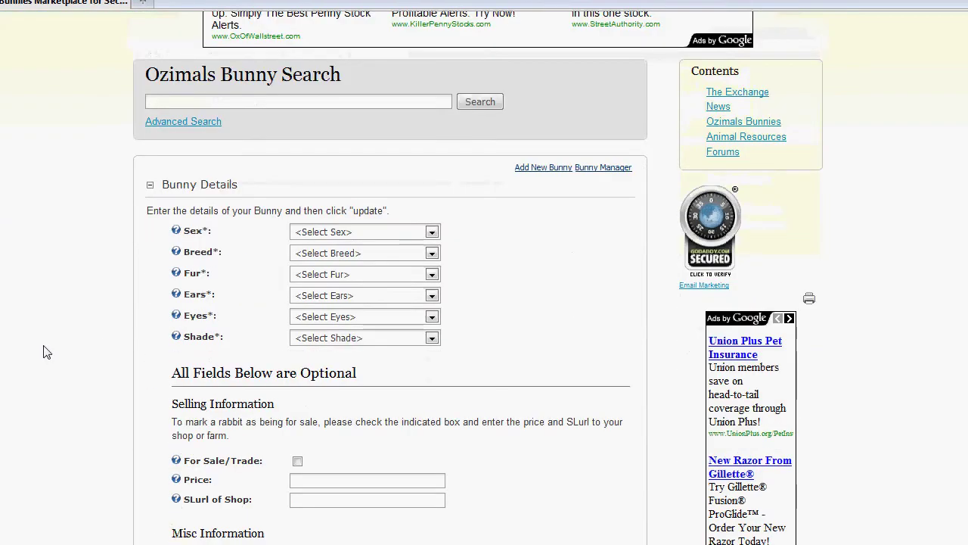
pyautogui.scroll(-2, 43, 350)
pyautogui.click(381, 147)
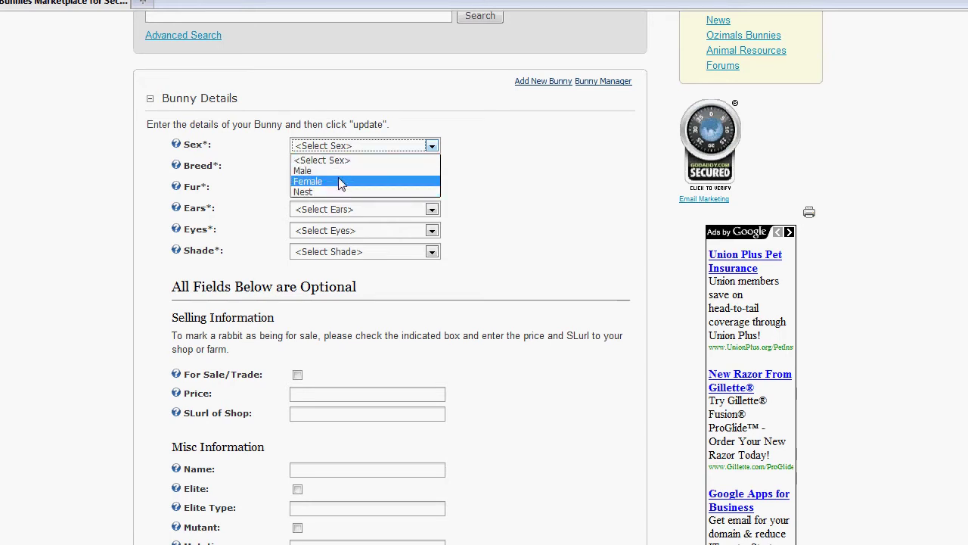
pyautogui.click(340, 171)
pyautogui.click(361, 173)
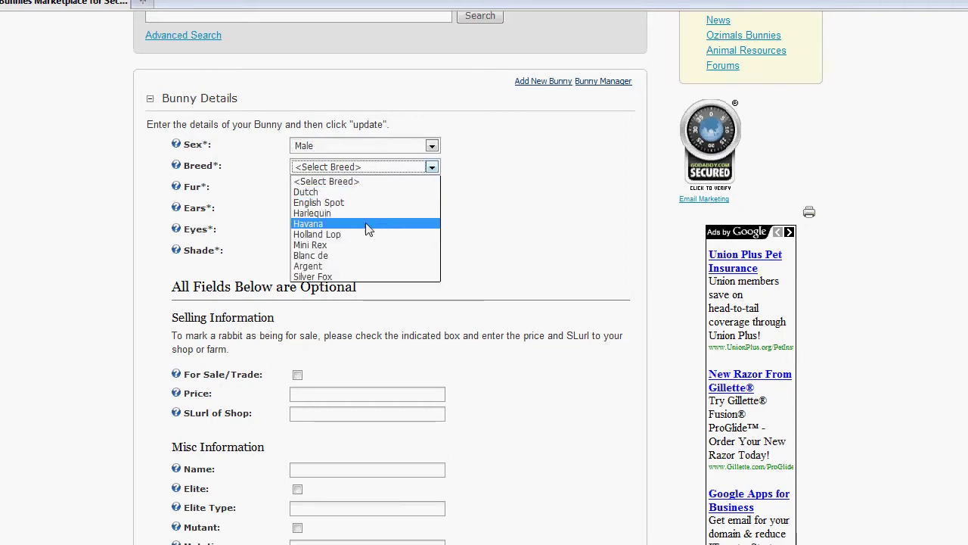
pyautogui.click(368, 223)
pyautogui.click(359, 188)
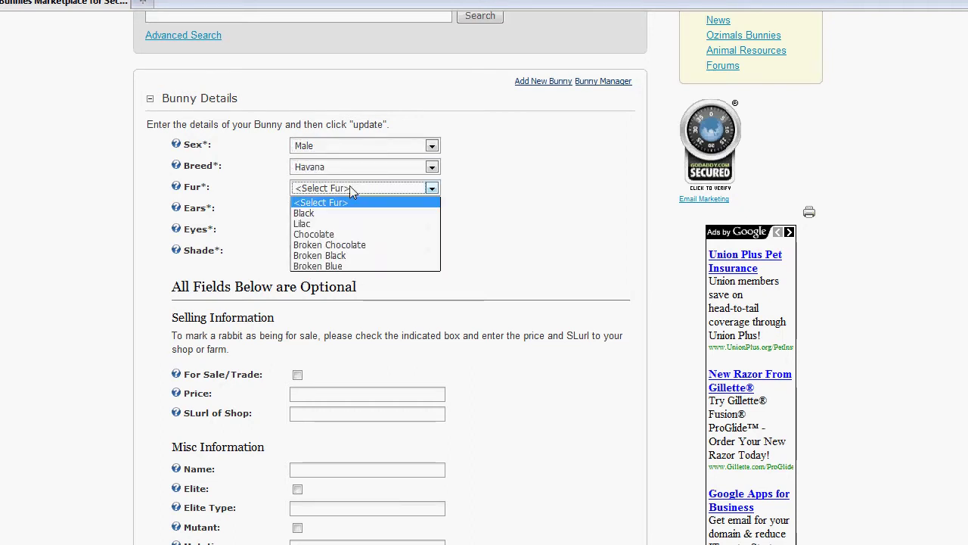
pyautogui.click(346, 214)
# - Set the ears to Full Lop, eyes to Dark Lavender and shade to Classic
pyautogui.click(354, 208)
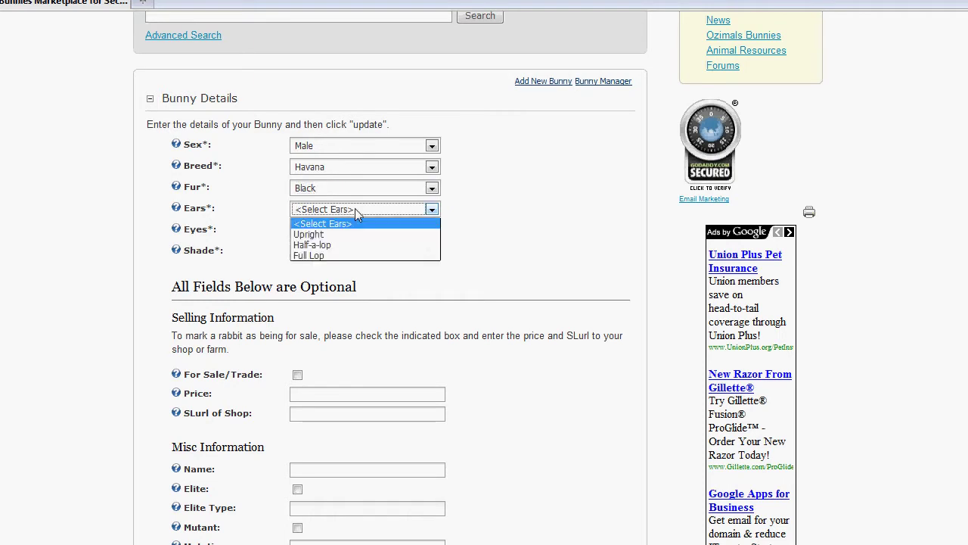
pyautogui.click(352, 255)
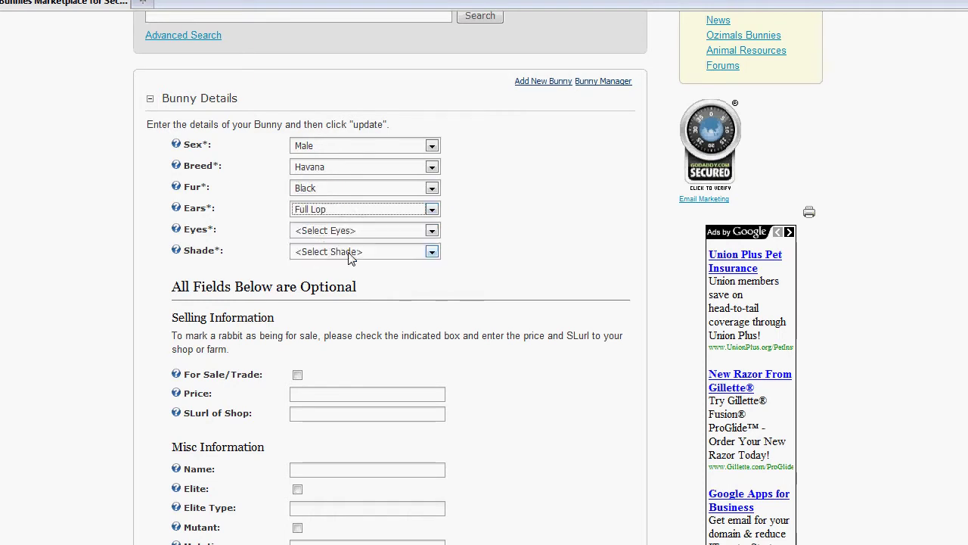
pyautogui.click(361, 231)
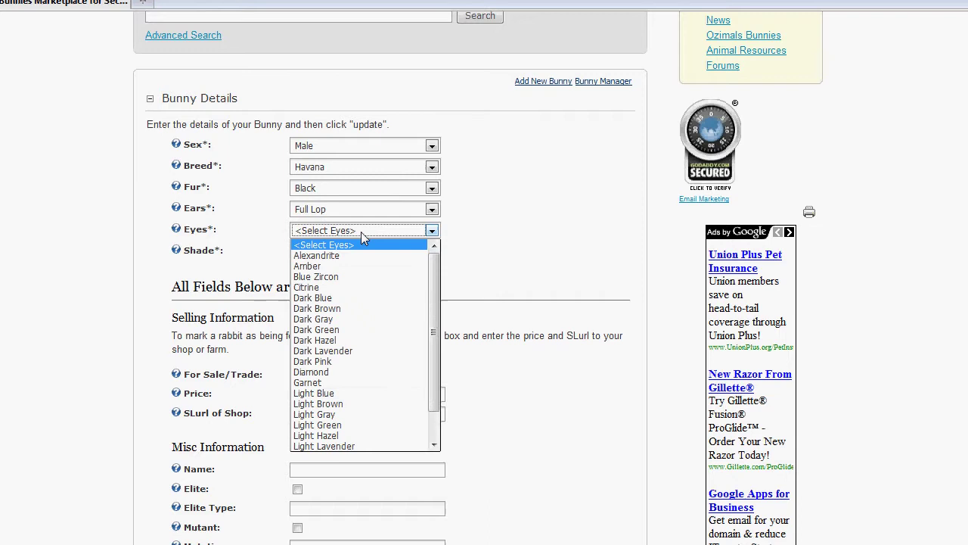
pyautogui.click(345, 350)
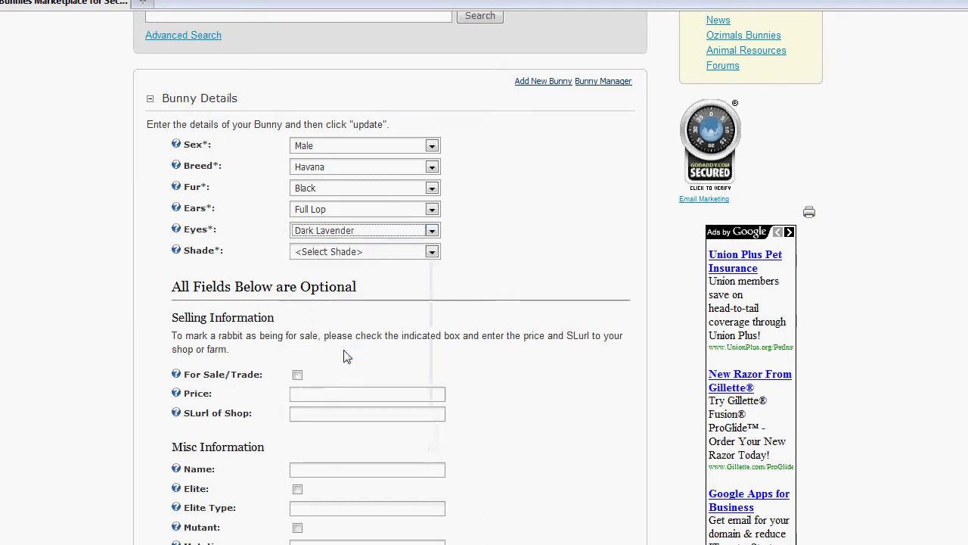
pyautogui.click(379, 254)
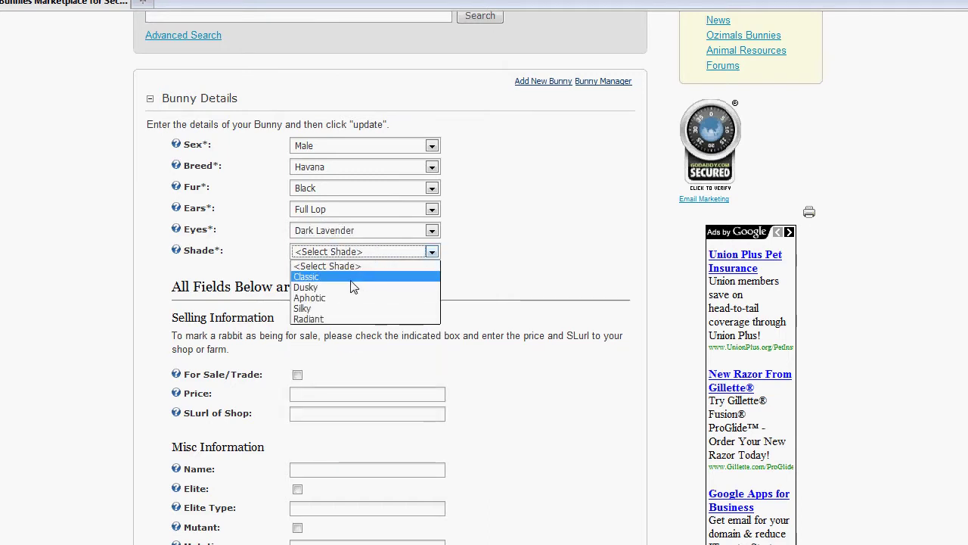
pyautogui.click(354, 277)
pyautogui.click(130, 338)
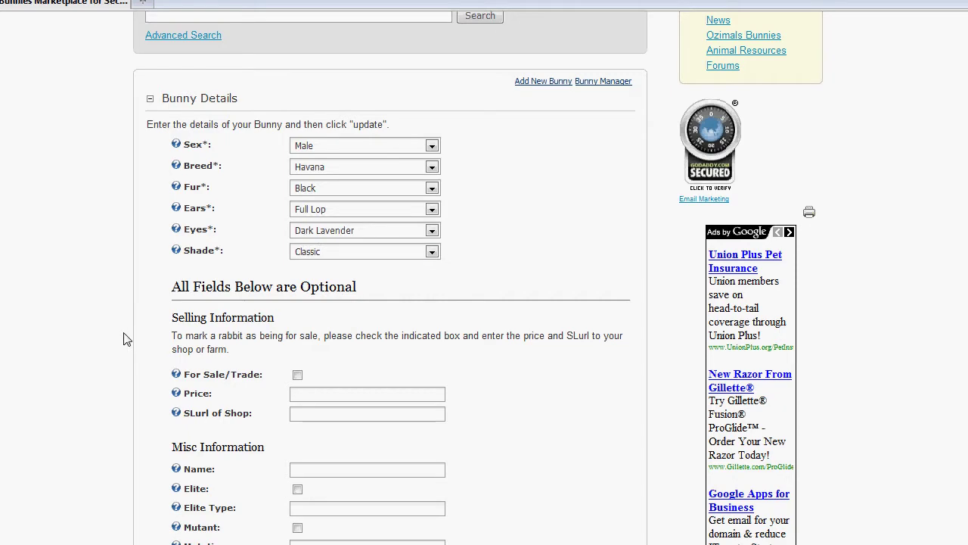
pyautogui.scroll(-5, 126, 336)
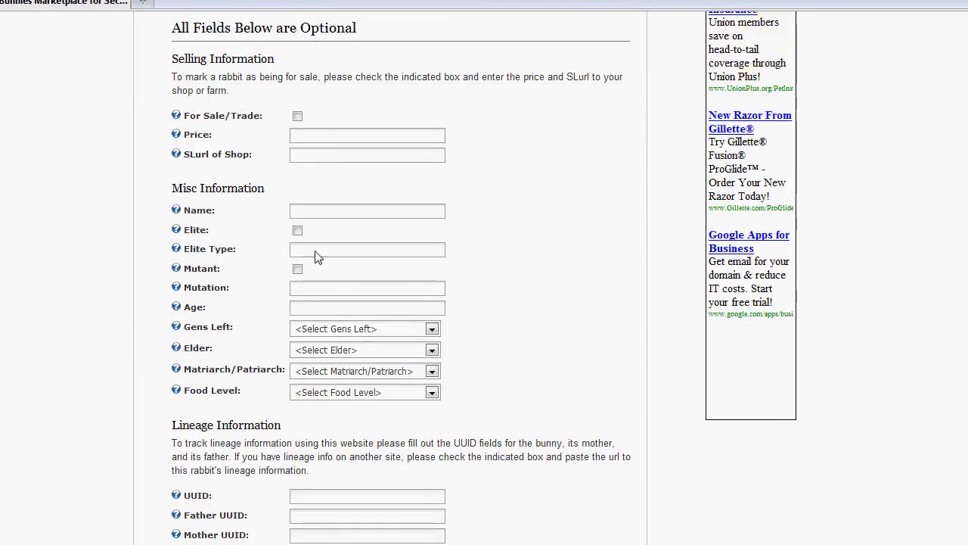
pyautogui.scroll(5, 460, 179)
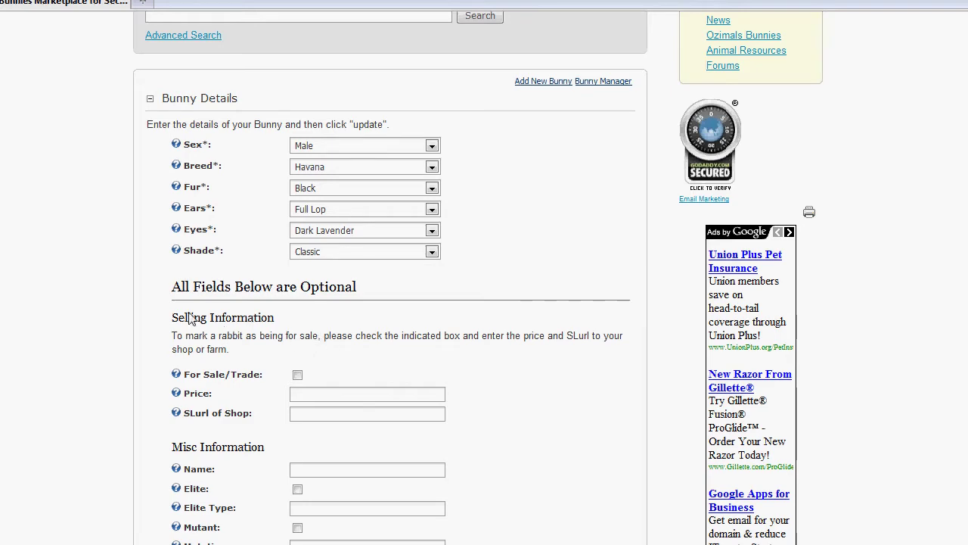
pyautogui.scroll(-12, 192, 318)
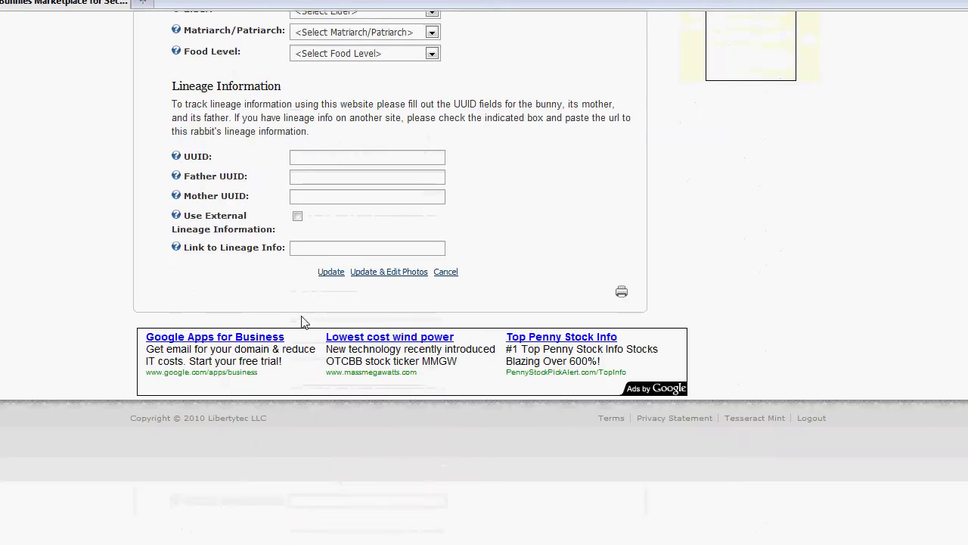
pyautogui.scroll(2, 212, 333)
pyautogui.scroll(12, 212, 333)
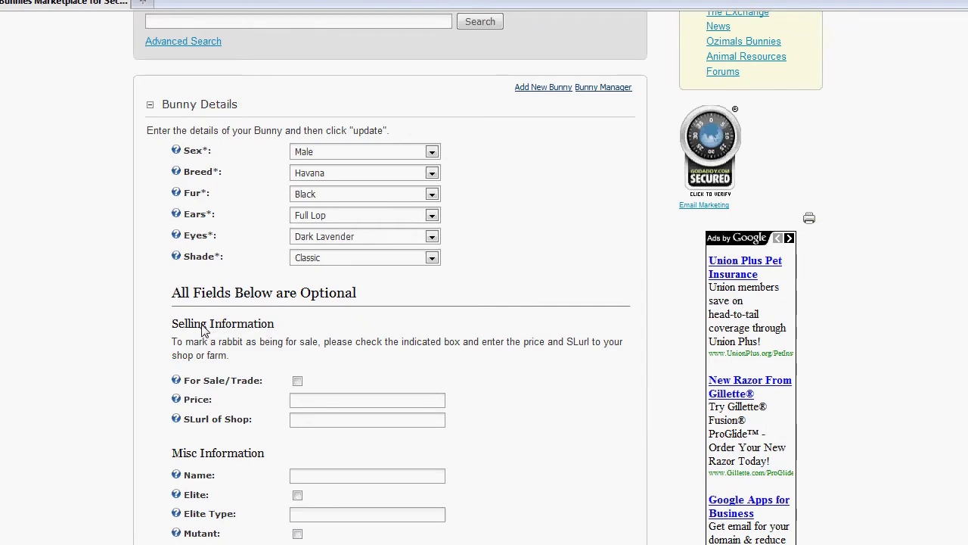
pyautogui.scroll(-4, 203, 329)
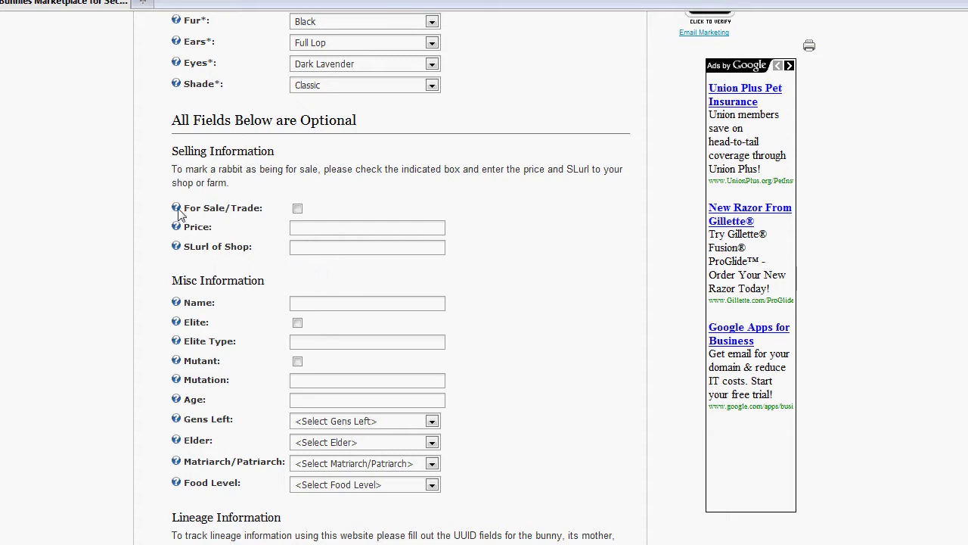
# - Mark the bunny for sale at 2500, flag it Elite (type Alien) and Mutant, age 23
pyautogui.click(298, 210)
pyautogui.click(316, 305)
pyautogui.click(298, 324)
pyautogui.click(314, 345)
pyautogui.click(297, 361)
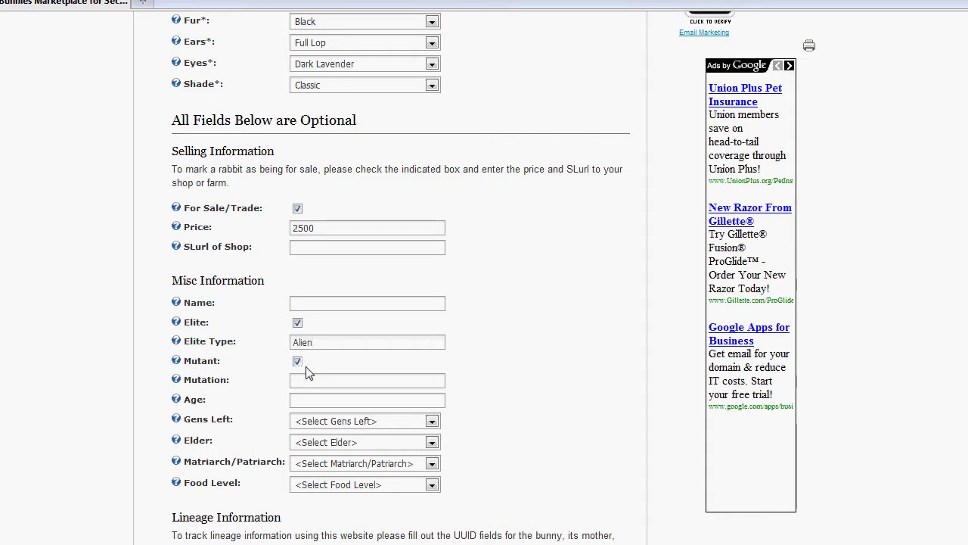
pyautogui.click(316, 382)
# - Remove the Mutant flag, delete the Alien elite type and untick Elite
pyautogui.click(297, 361)
pyautogui.moveTo(317, 344); pyautogui.dragTo(138, 350)
pyautogui.press('BackSpace')
pyautogui.click(297, 322)
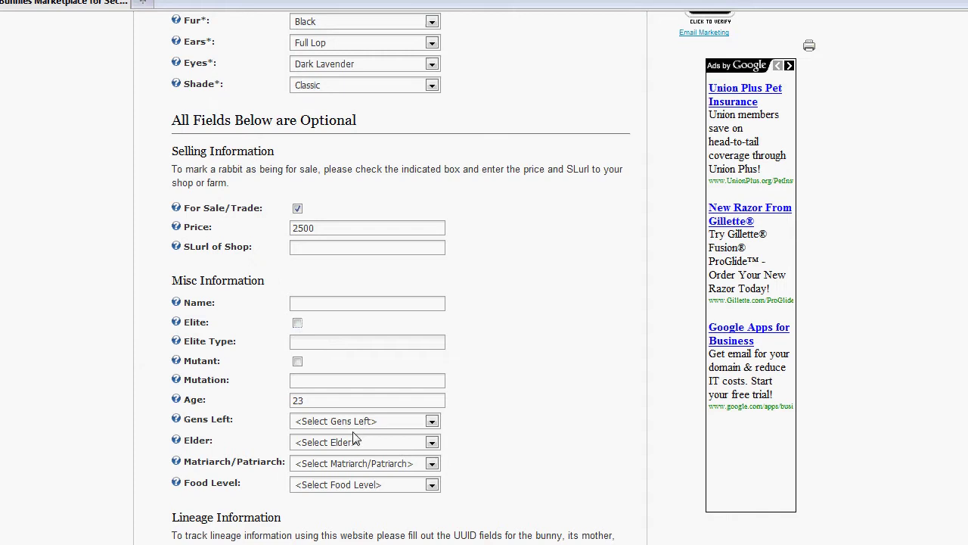
# - Set Gens Left to 11 and Food Level to Level 2, leaving Elder and Matriarch/Patriarch unset
pyautogui.click(409, 421)
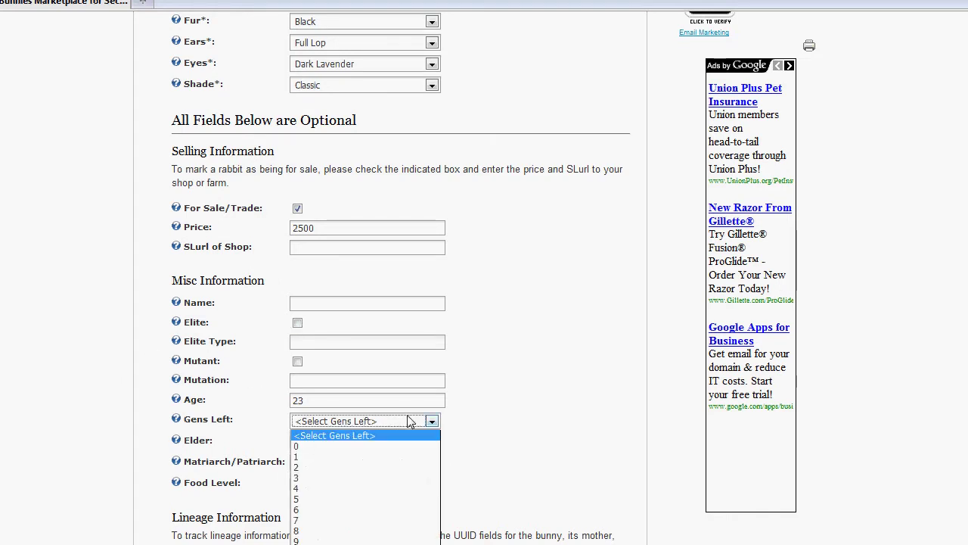
pyautogui.click(409, 422)
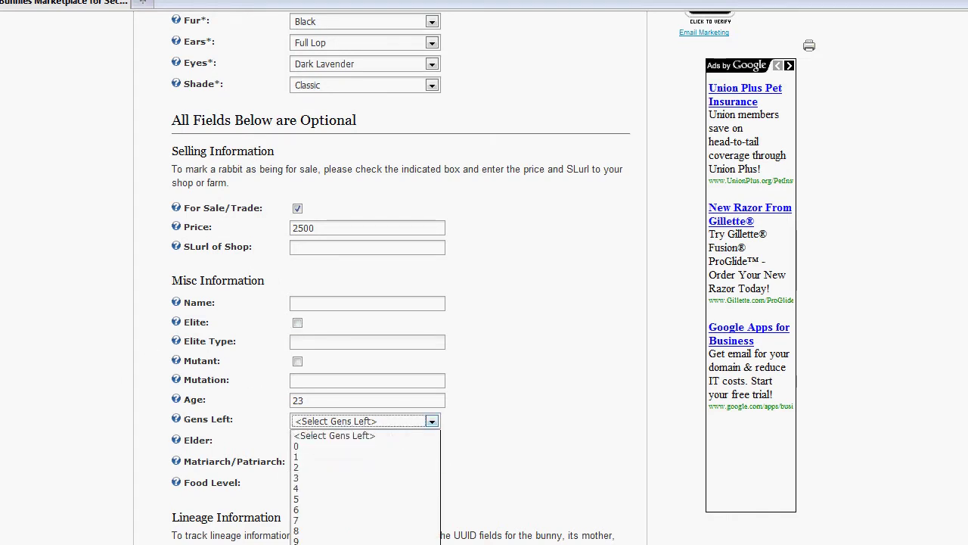
pyautogui.press('1')
pyautogui.press('1')
pyautogui.press('Return')
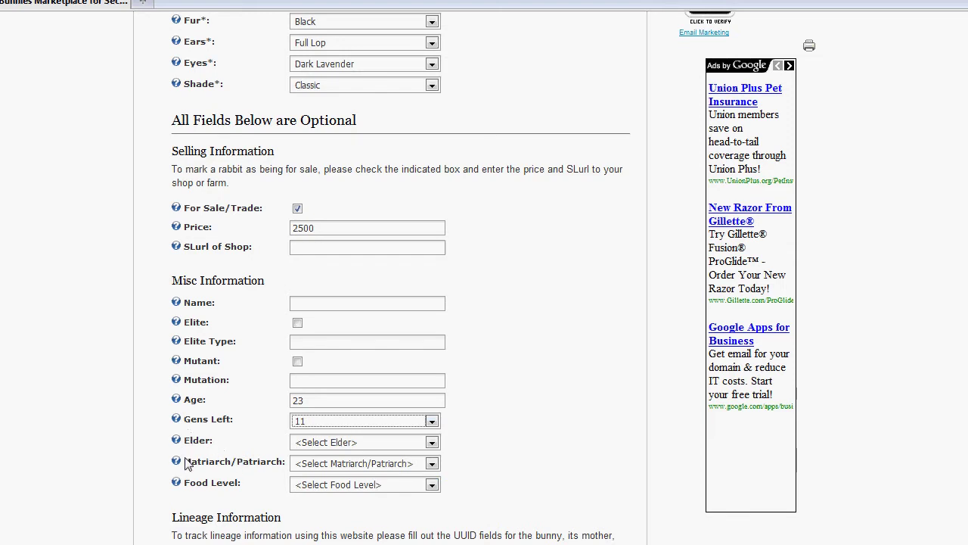
pyautogui.click(227, 437)
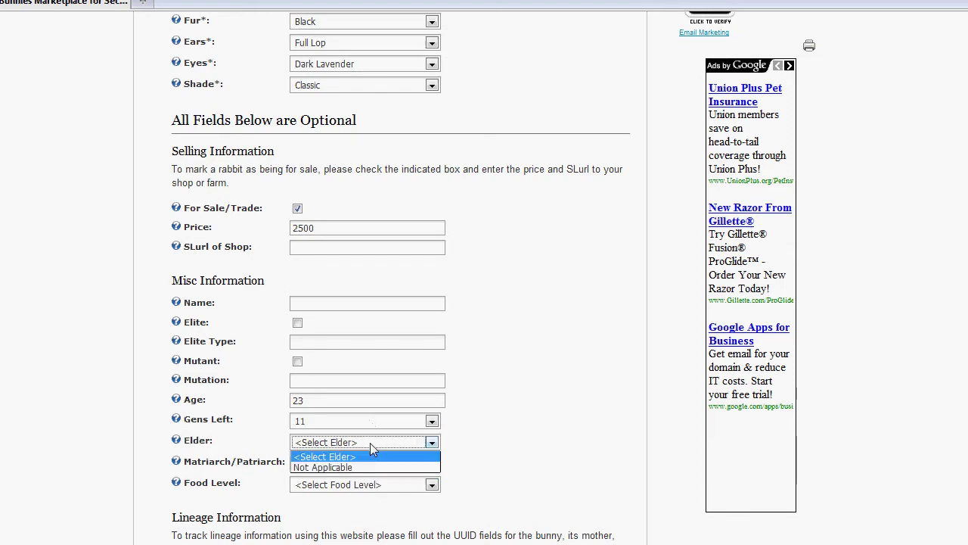
pyautogui.click(544, 418)
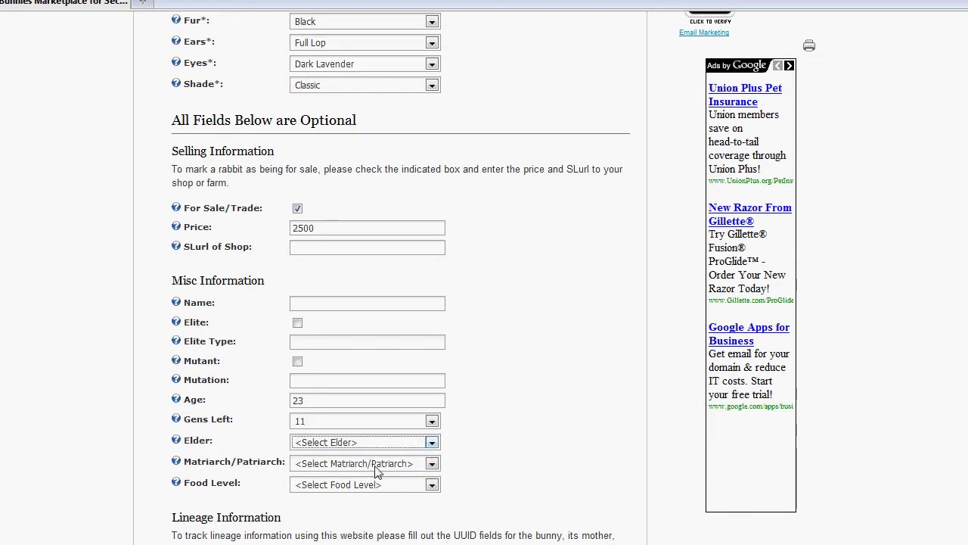
pyautogui.click(354, 464)
pyautogui.click(544, 446)
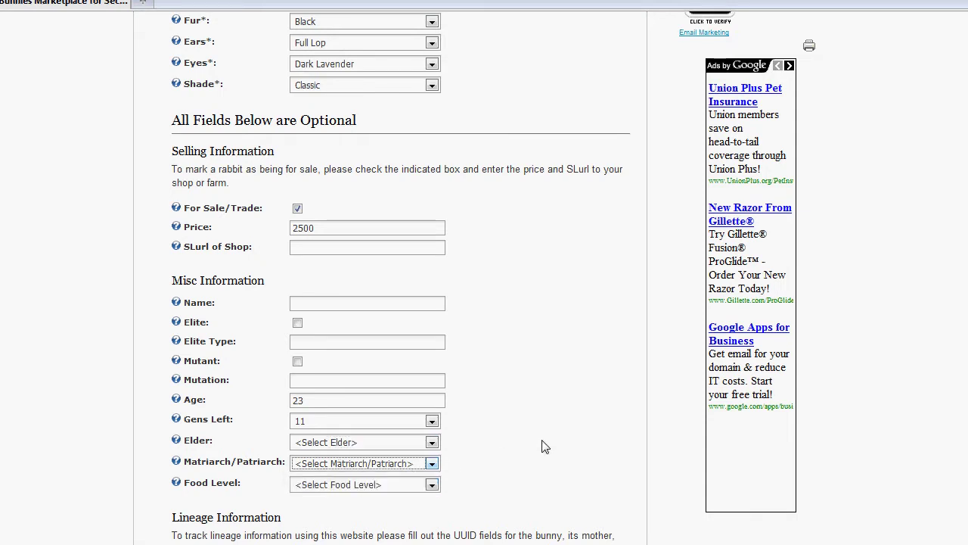
pyautogui.click(387, 488)
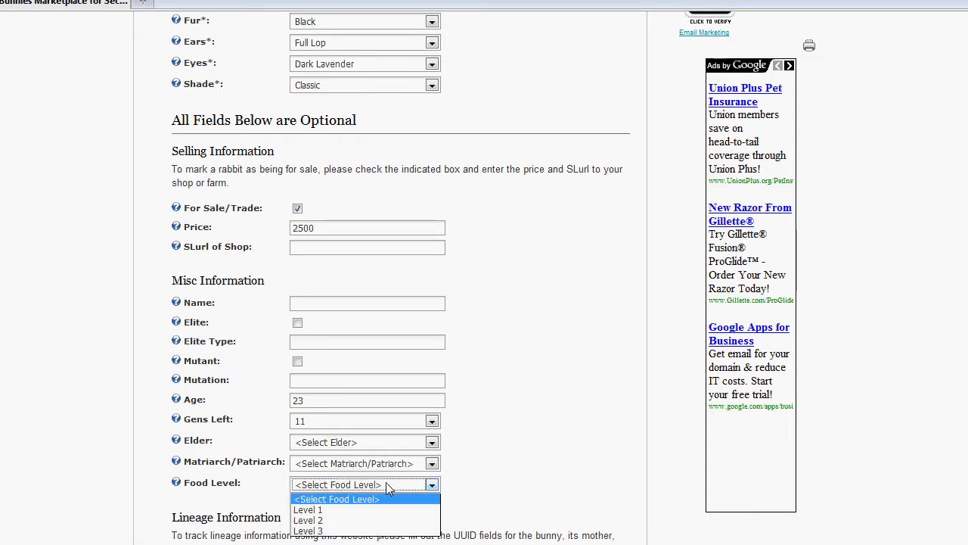
pyautogui.click(368, 522)
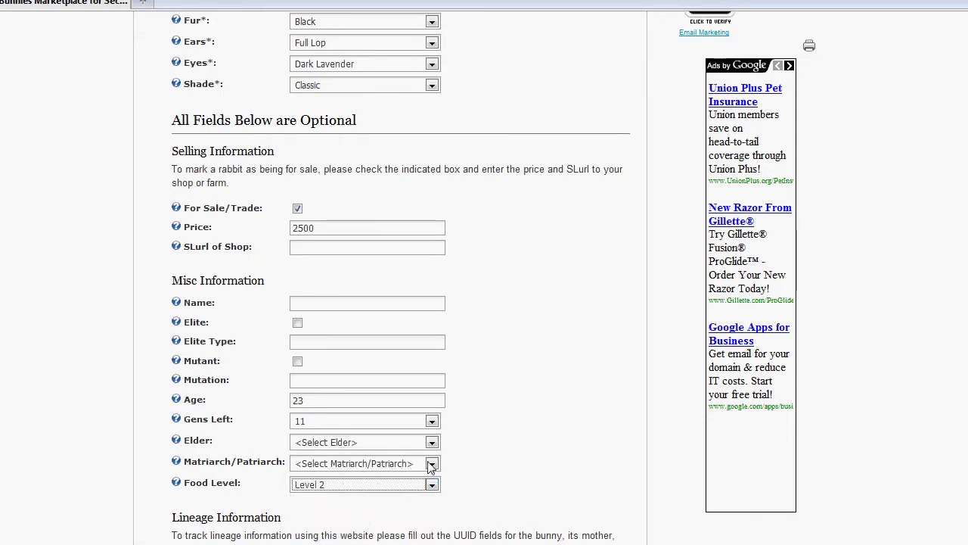
# - Change Gens Left to 0, keeping Elder and Matriarch/Patriarch unset
pyautogui.click(347, 422)
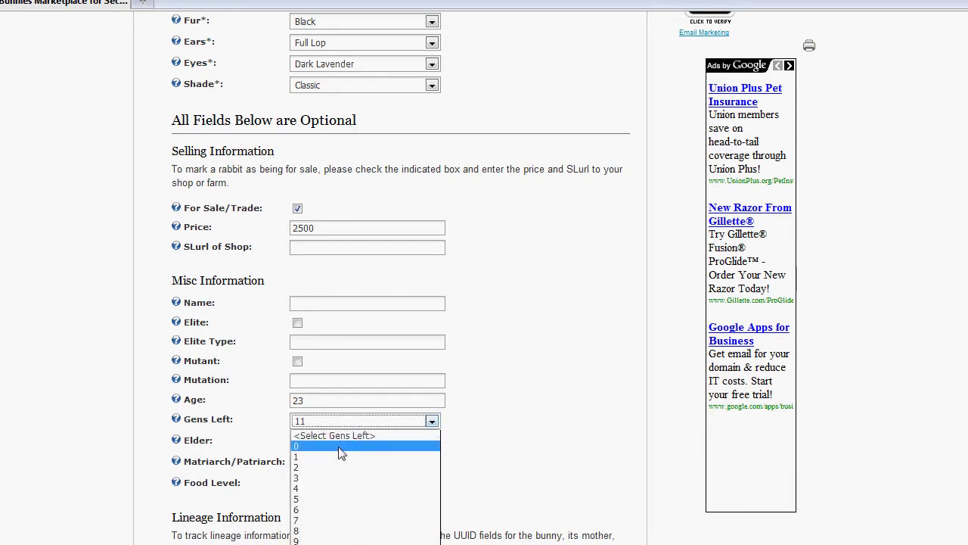
pyautogui.click(339, 447)
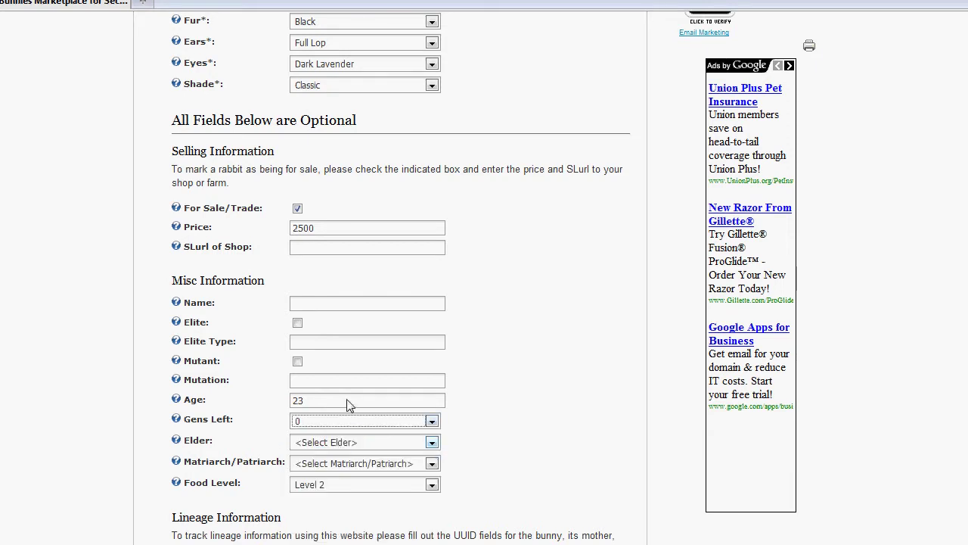
pyautogui.click(350, 445)
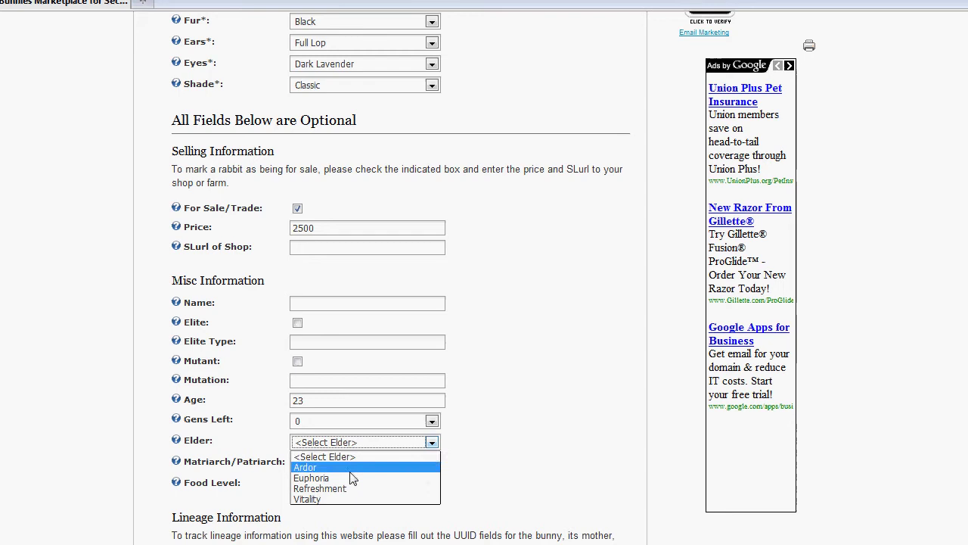
pyautogui.click(535, 454)
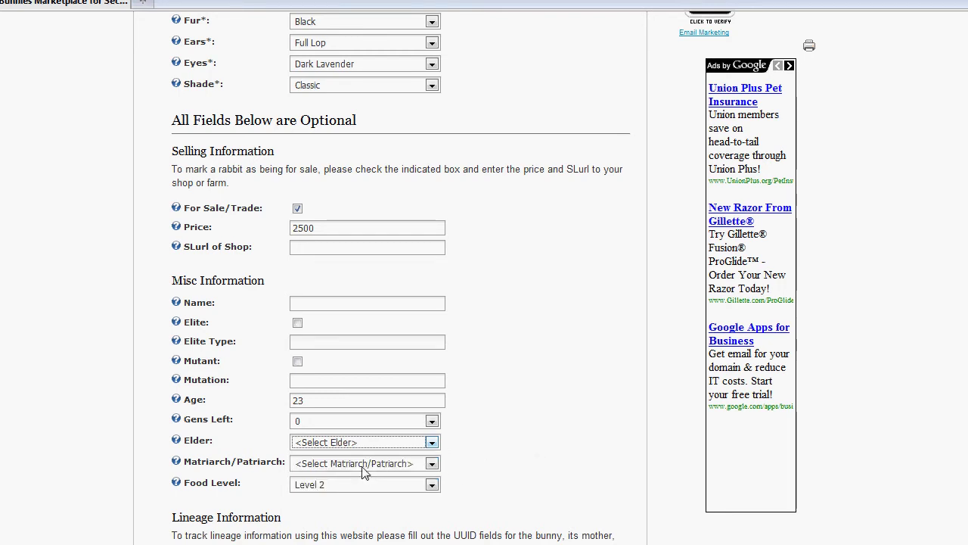
pyautogui.click(363, 465)
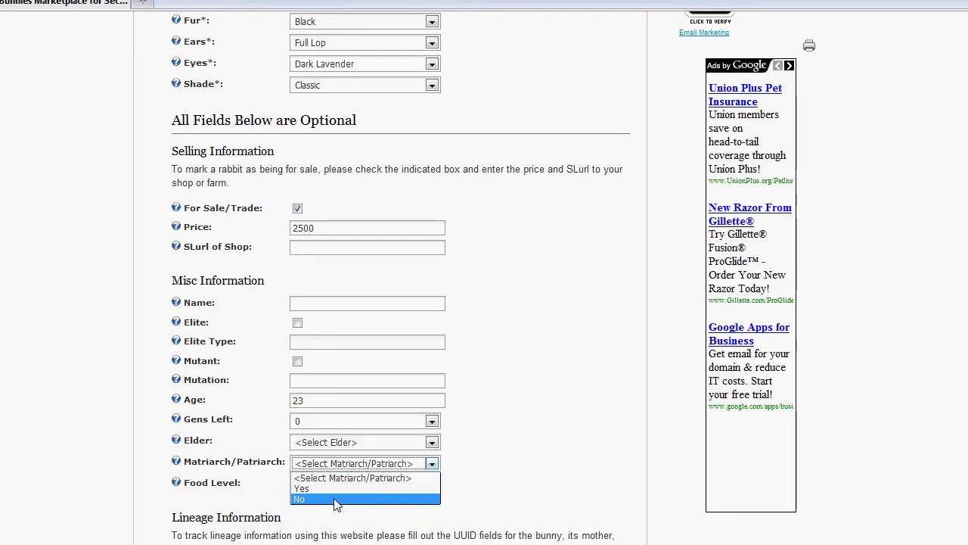
pyautogui.click(633, 433)
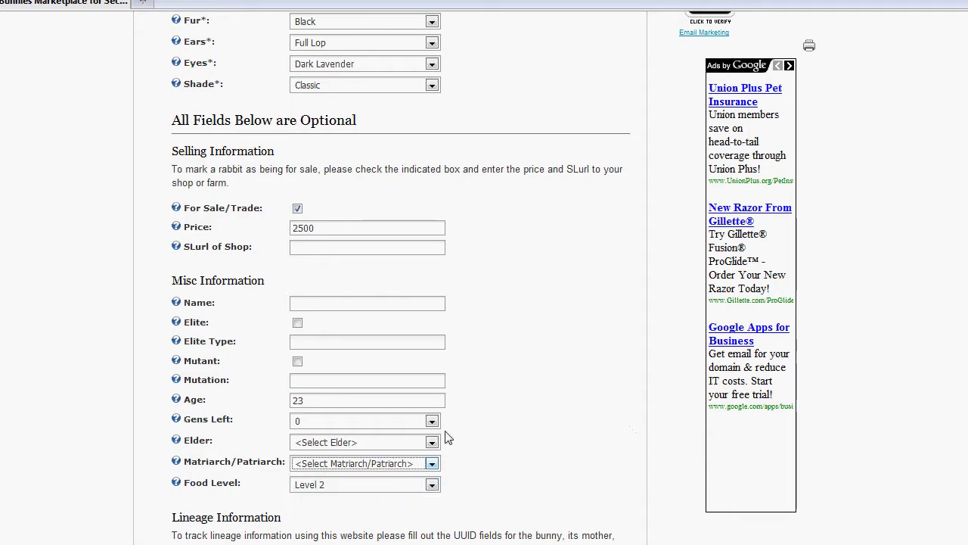
# - In the Lineage Information section, tick Use External Lineage Information
pyautogui.scroll(3, 266, 398)
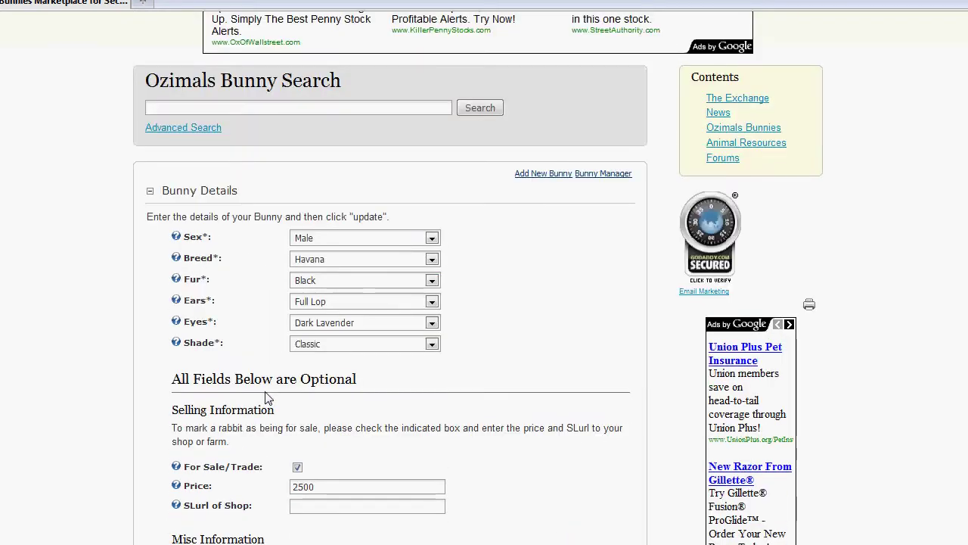
pyautogui.scroll(-4, 266, 399)
pyautogui.scroll(-4, 266, 399)
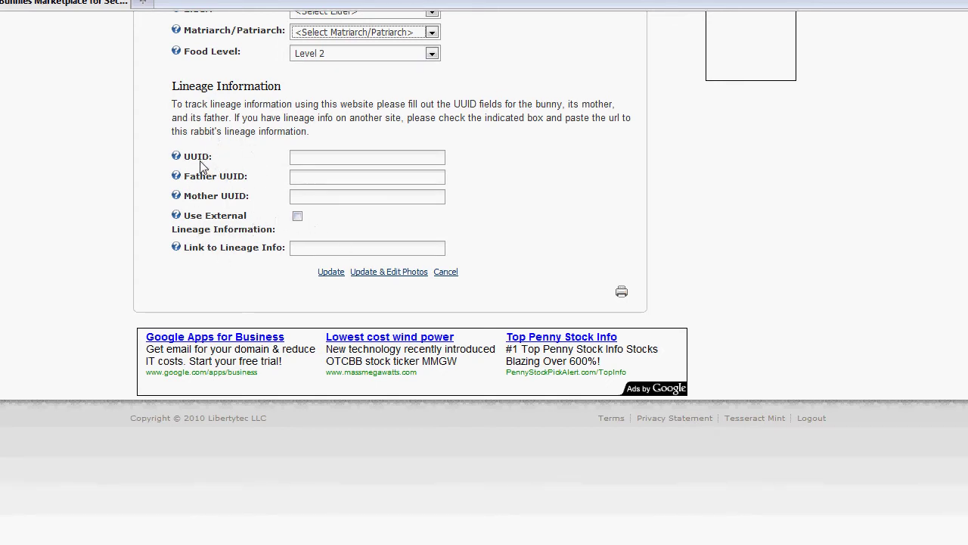
pyautogui.click(309, 161)
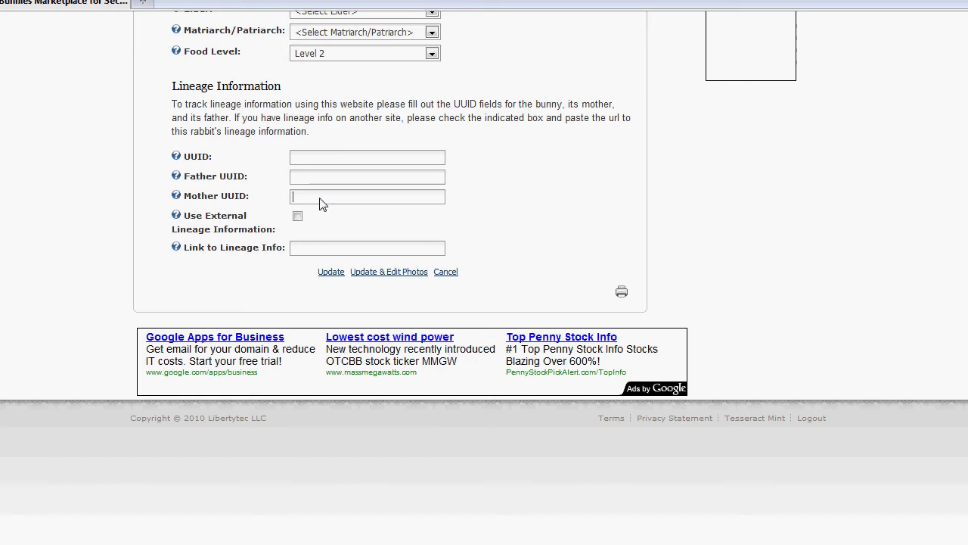
pyautogui.press('Tab')
pyautogui.press('Tab')
pyautogui.click(297, 217)
# - Save the bunny and upload Snapshot_001.png as its assigned photo
pyautogui.click(379, 277)
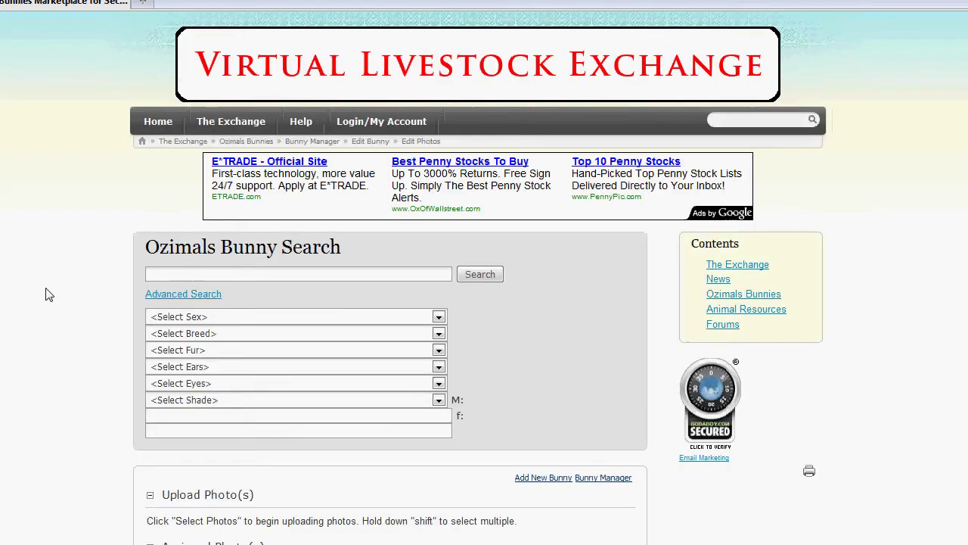
pyautogui.scroll(-4, 114, 264)
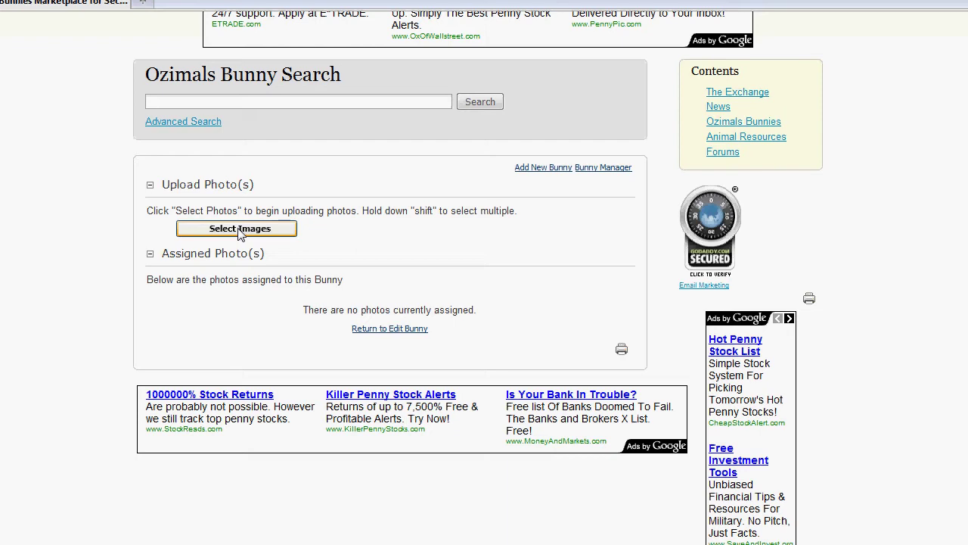
pyautogui.click(239, 228)
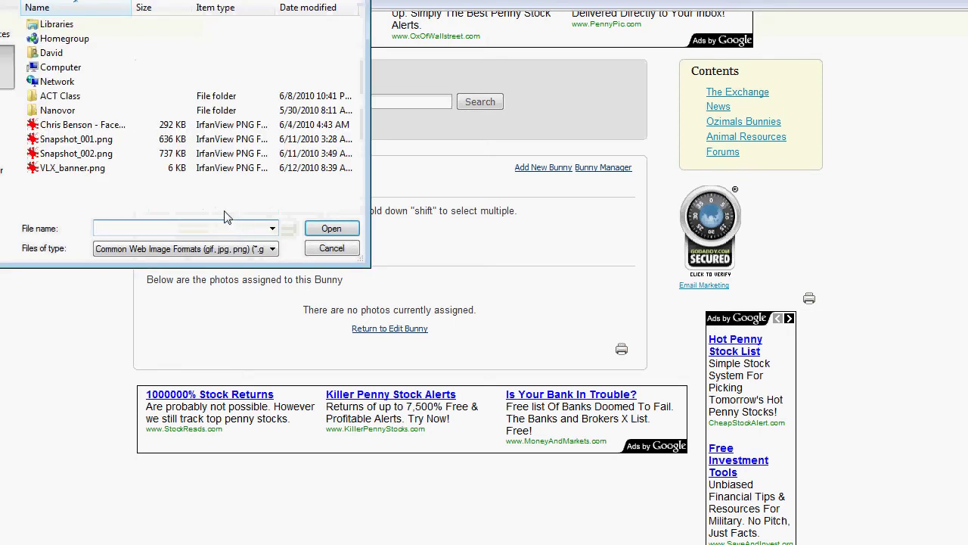
pyautogui.doubleClick(75, 138)
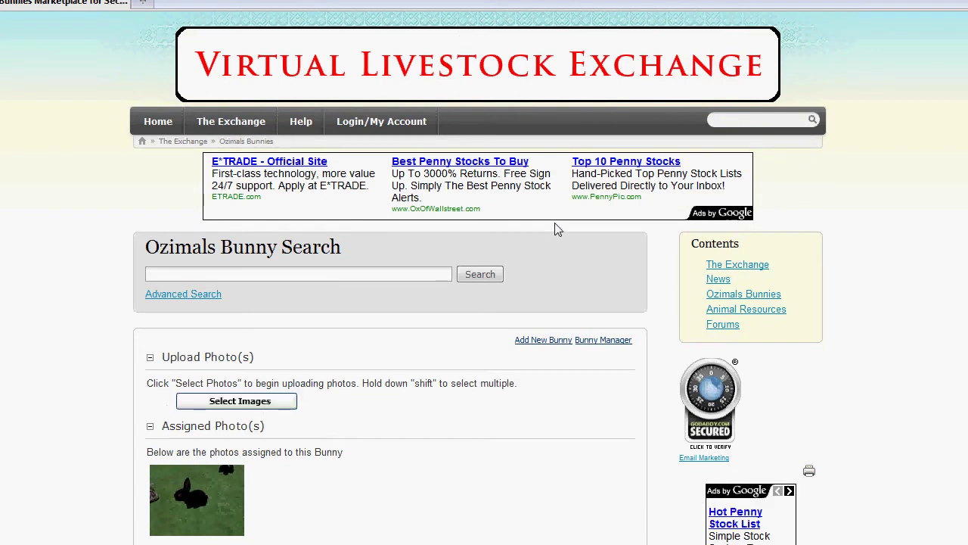
pyautogui.scroll(-3, 555, 227)
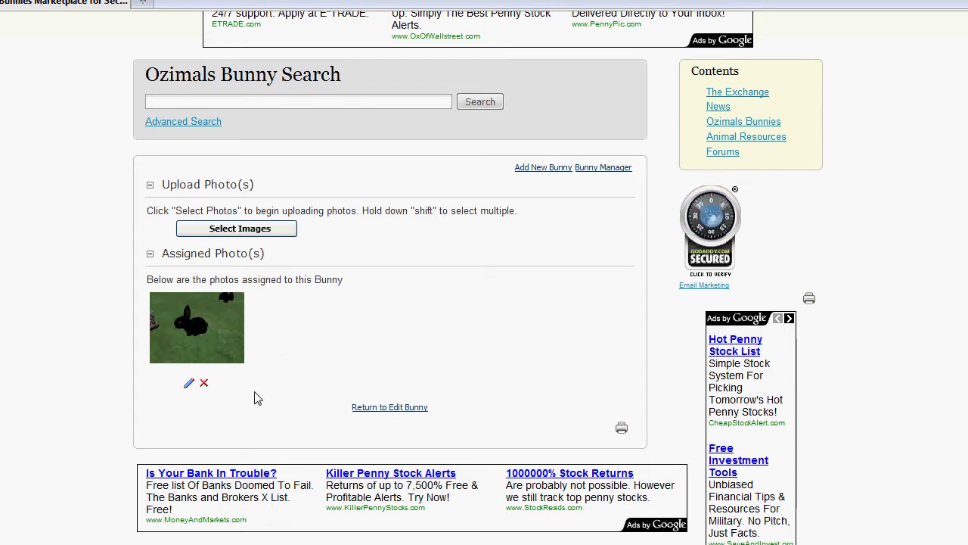
pyautogui.click(190, 385)
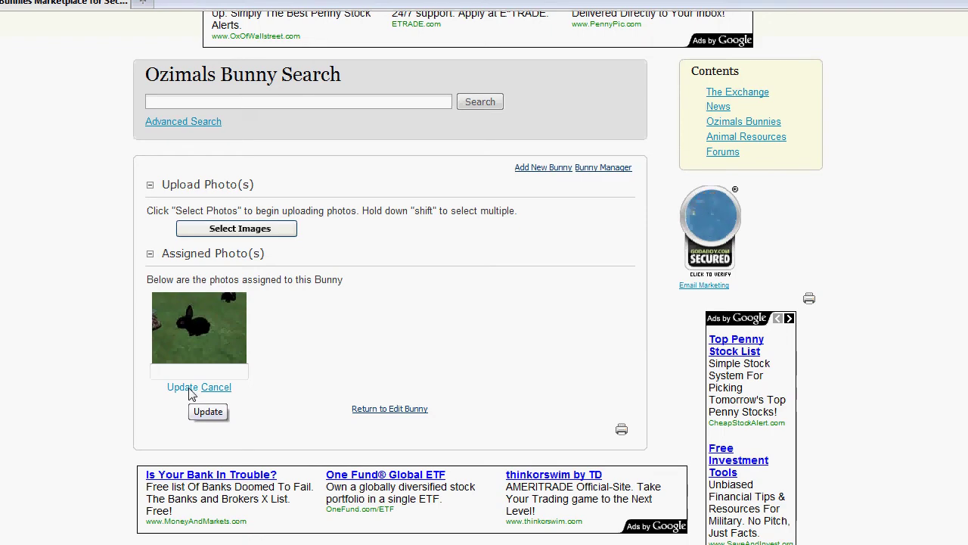
pyautogui.click(223, 388)
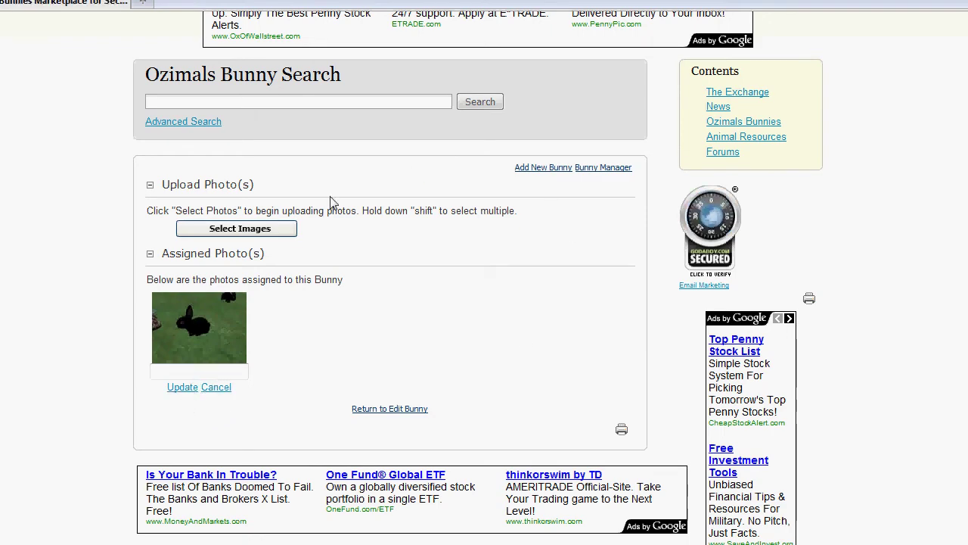
pyautogui.scroll(-5, 65, 403)
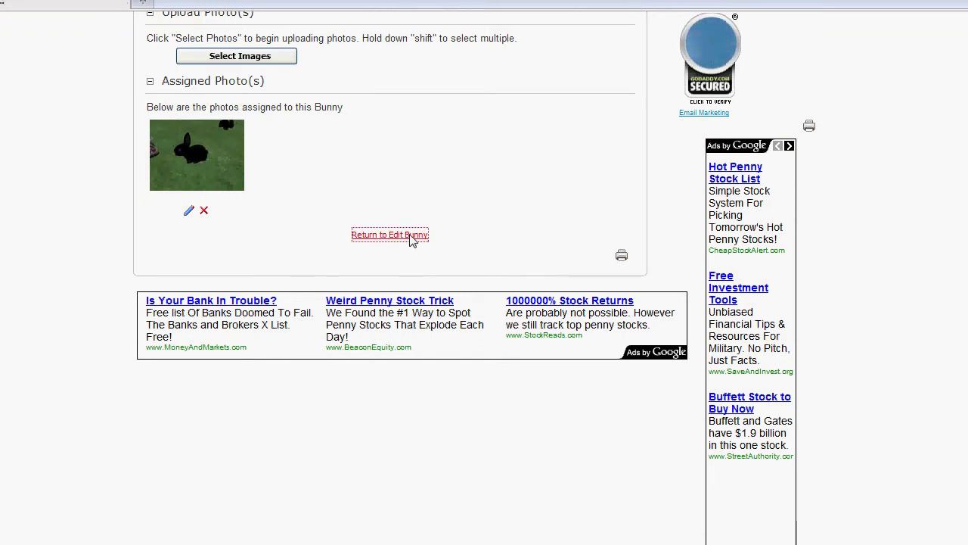
# - Return to the bunny editor, update the listing, and search to list all 8 bunnies
pyautogui.click(412, 236)
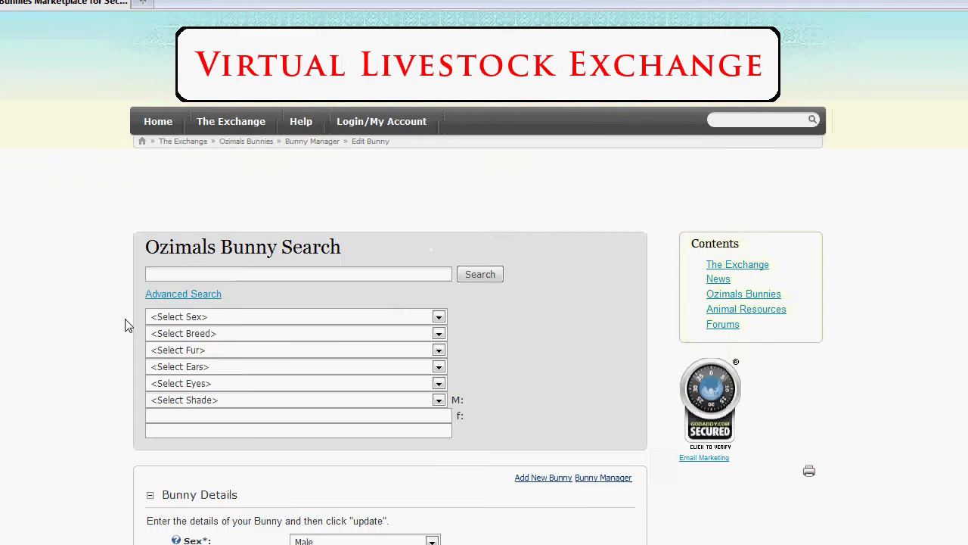
pyautogui.scroll(-12, 119, 315)
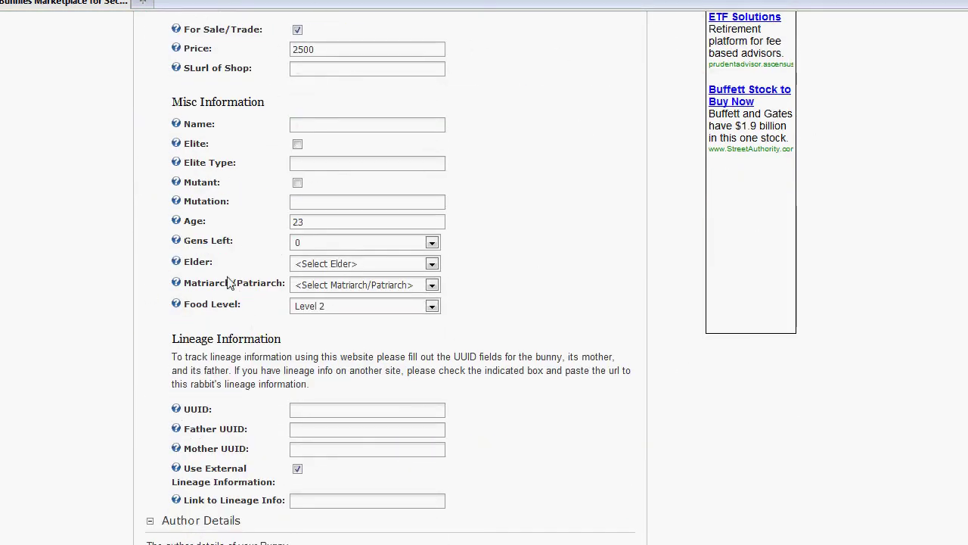
pyautogui.scroll(-5, 154, 303)
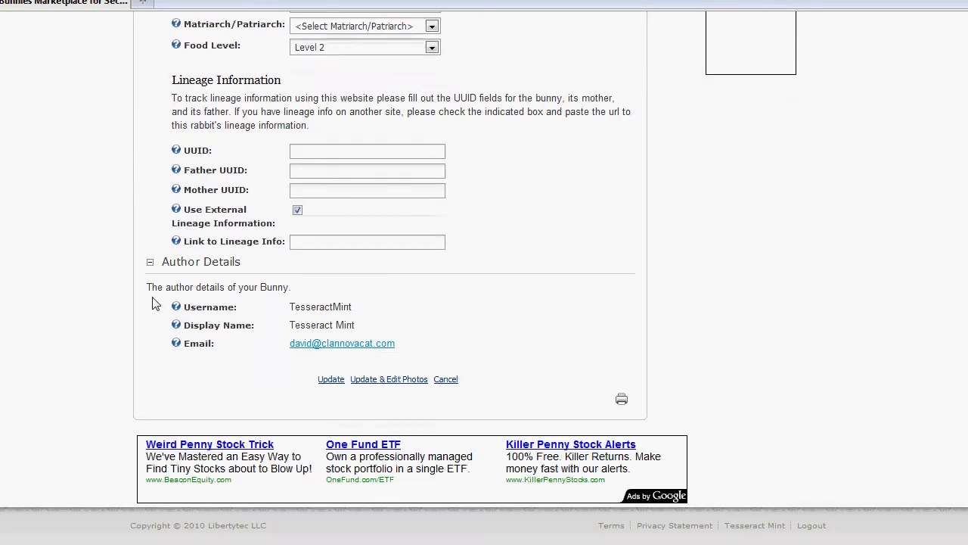
pyautogui.click(331, 379)
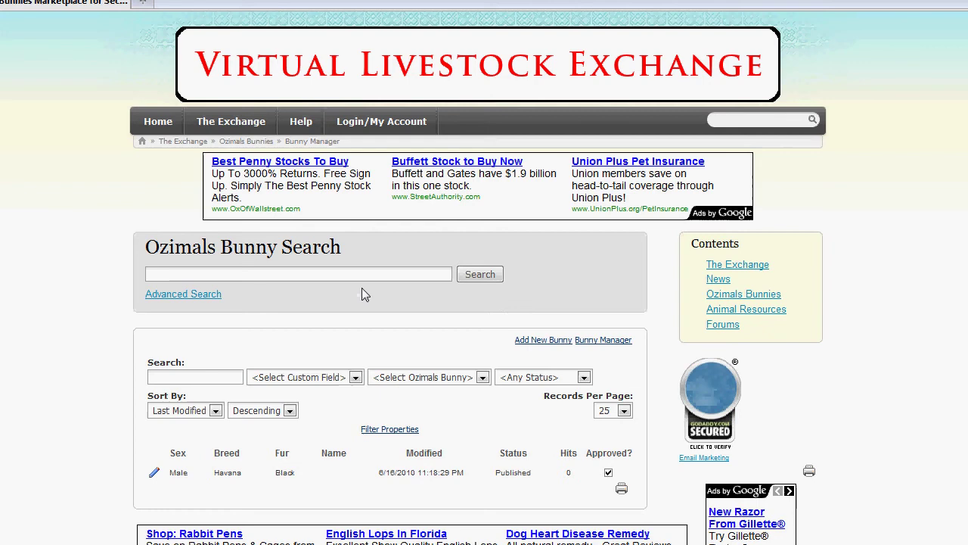
pyautogui.click(480, 273)
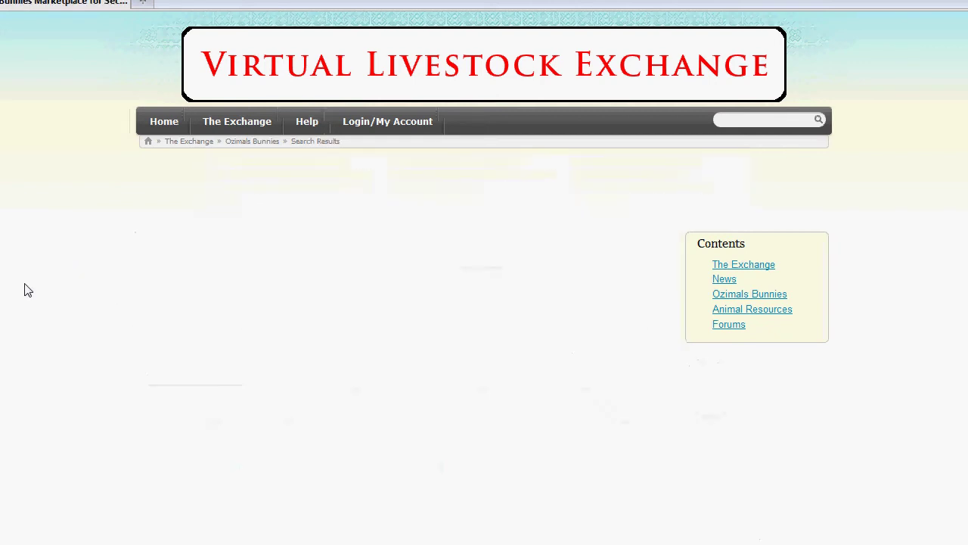
pyautogui.scroll(-3, 32, 369)
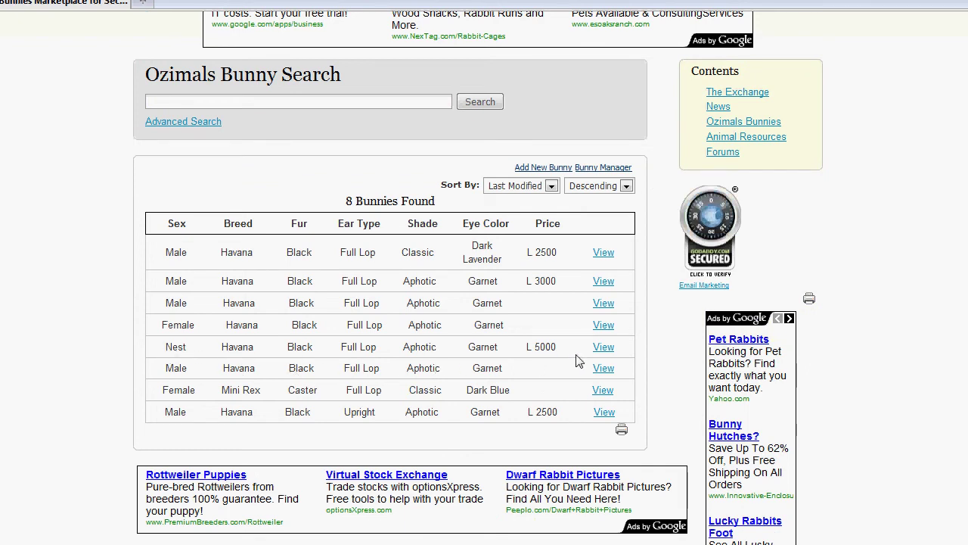
# - Open the Nest result's details showing the L 5000 price and shop SLurl
pyautogui.click(603, 347)
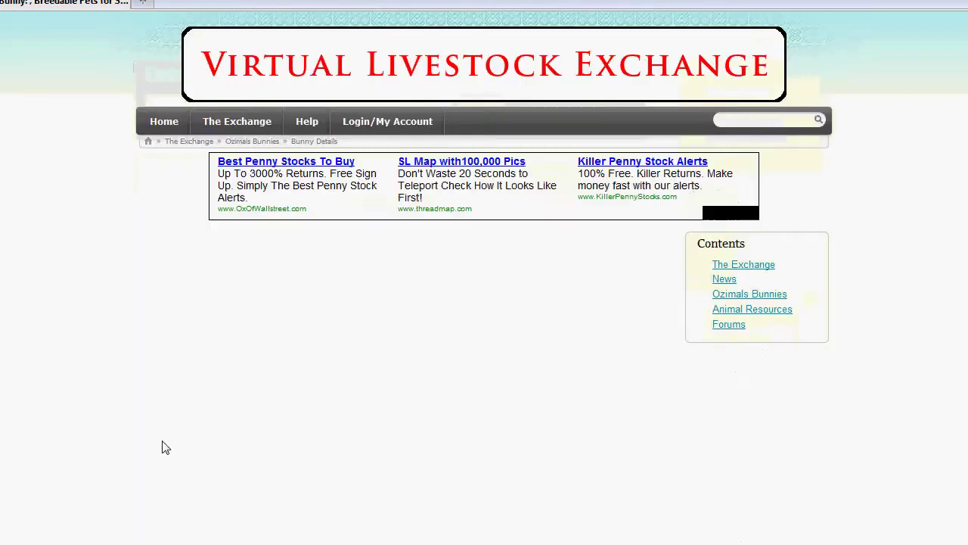
pyautogui.scroll(-2, 66, 379)
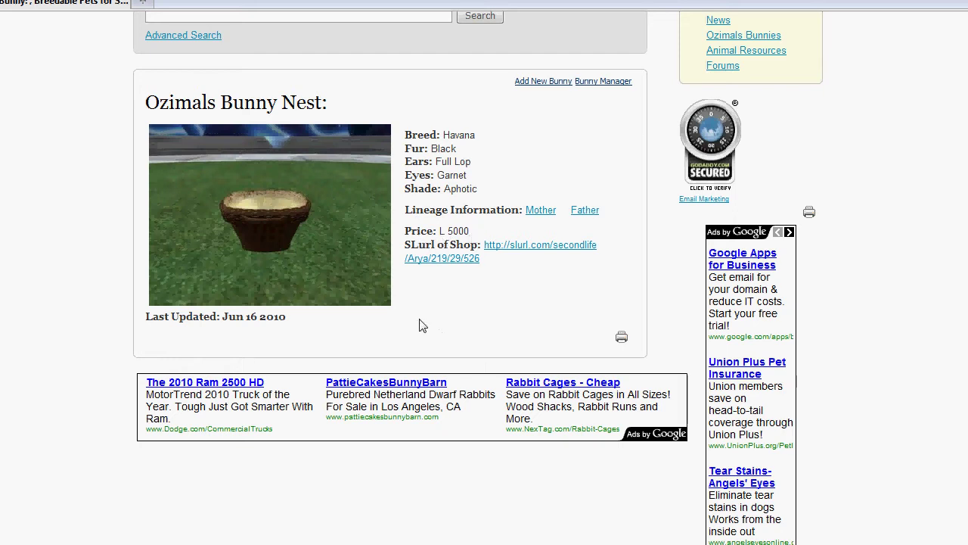
# - Open the shop's SLurl in a new tab, then switch back to the nest listing
pyautogui.click(463, 259)
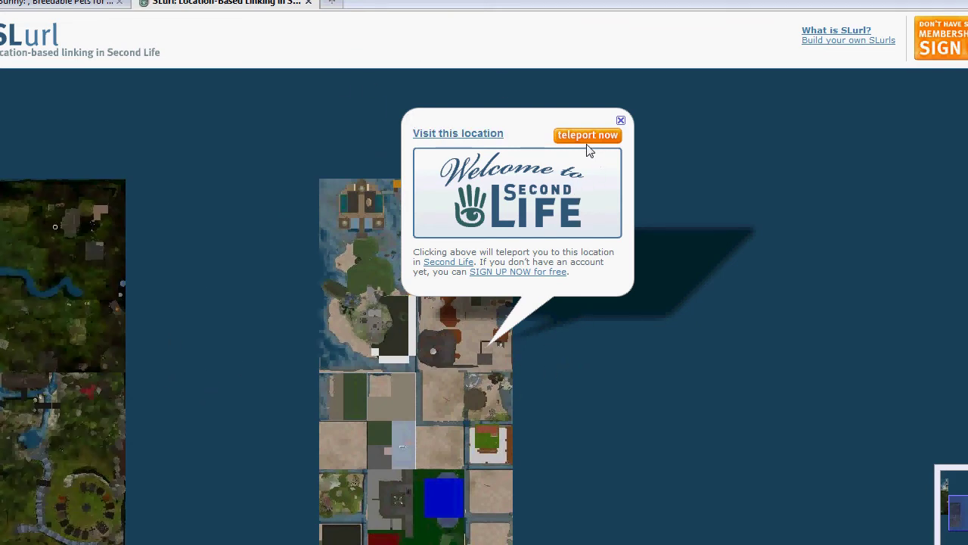
pyautogui.click(59, 2)
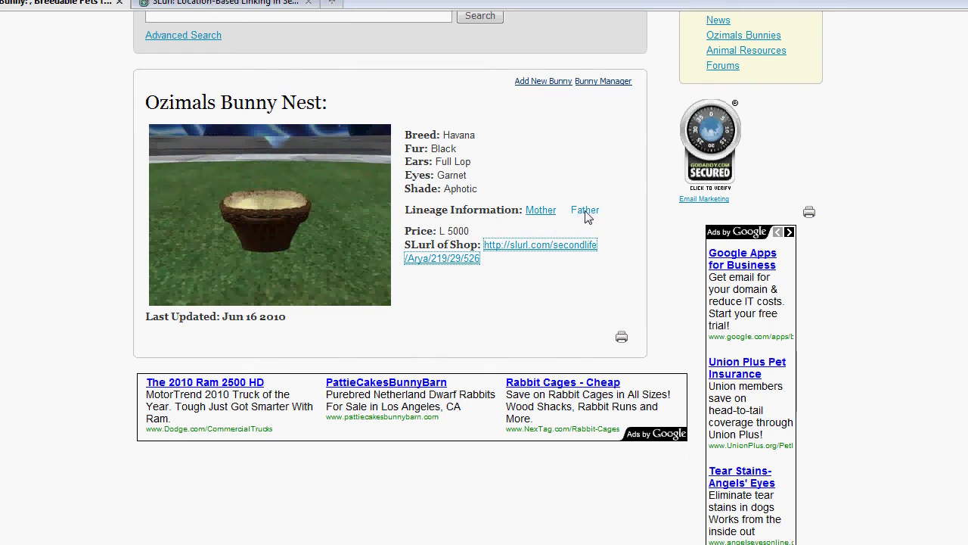
# - Follow the nest's Mother link and view the single female result, Devora (Havana, Black, Full Lop)
pyautogui.click(542, 216)
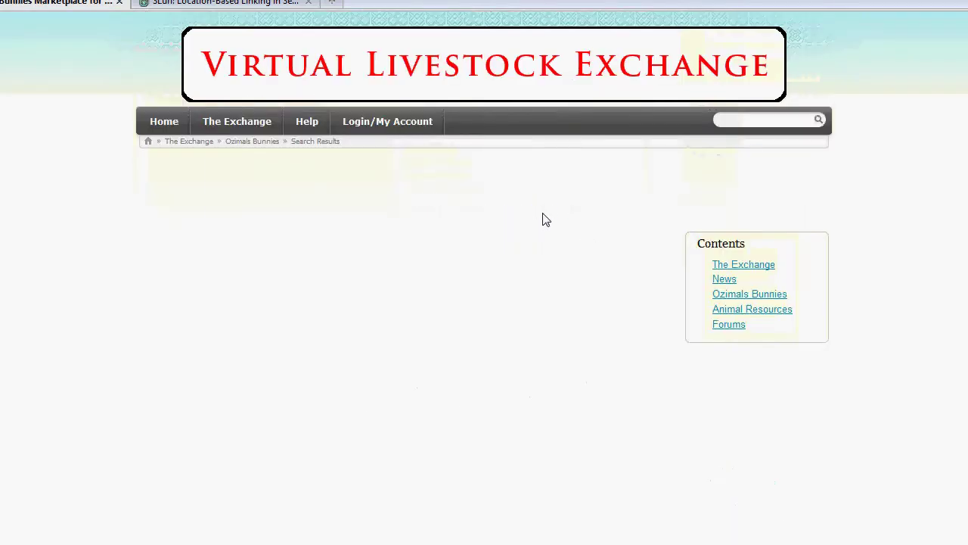
pyautogui.scroll(-2, 75, 305)
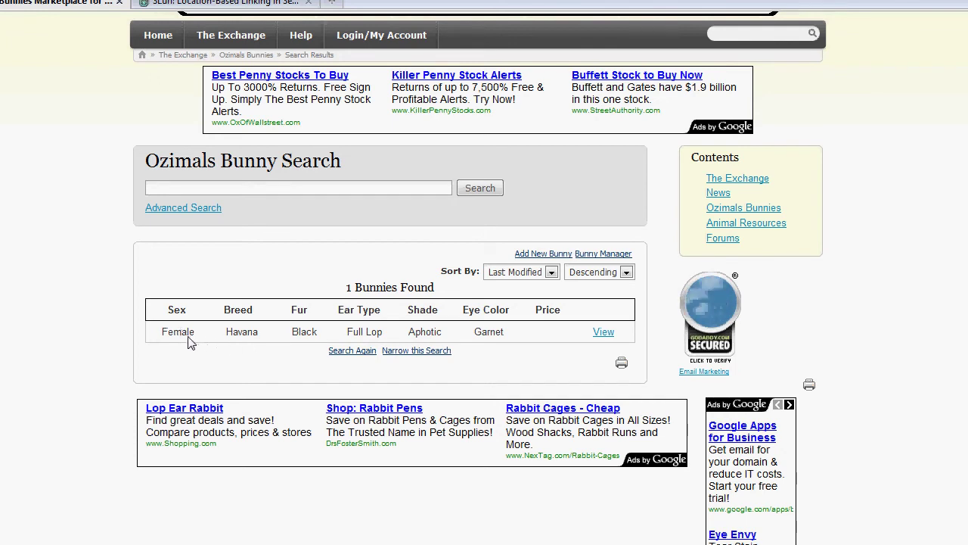
pyautogui.click(605, 334)
pyautogui.scroll(-3, 65, 326)
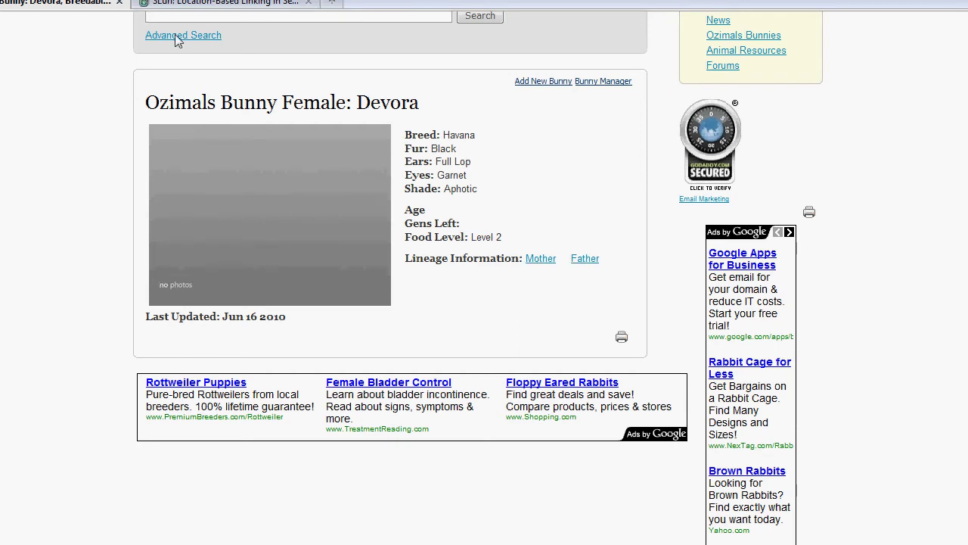
# - Follow Devora's Mother link and review the 8 bunnies found, including the Havana Black nest at L 5000
pyautogui.click(539, 258)
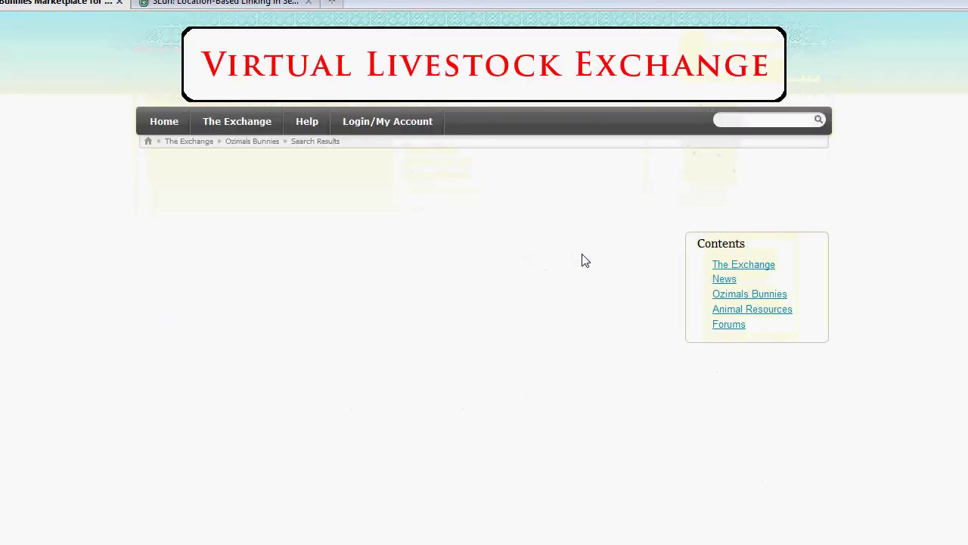
pyautogui.scroll(-2, 100, 284)
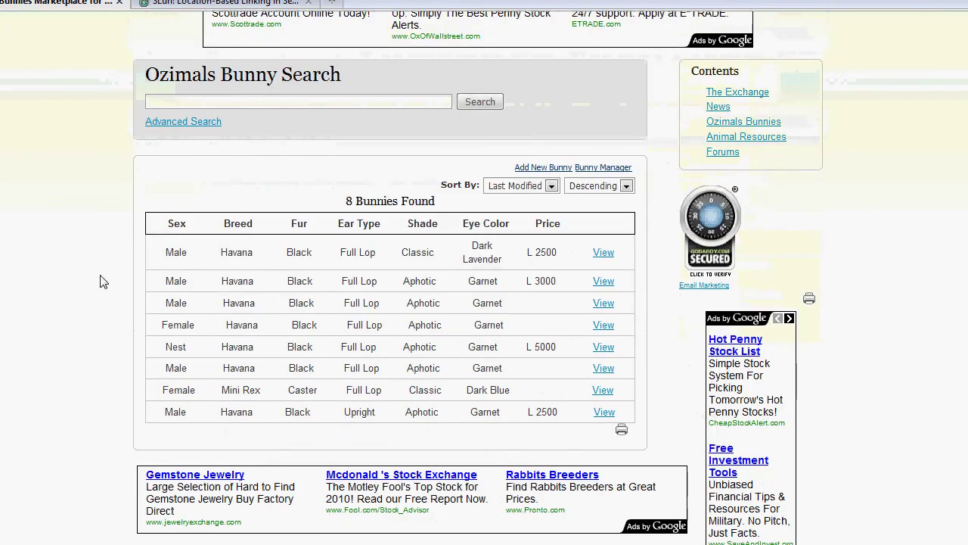
pyautogui.scroll(2, 101, 283)
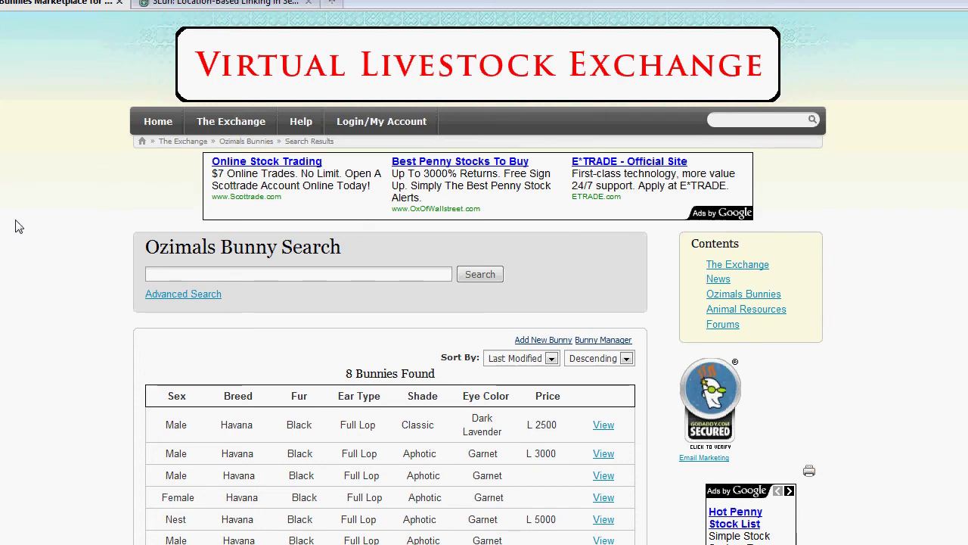
pyautogui.scroll(-3, 11, 244)
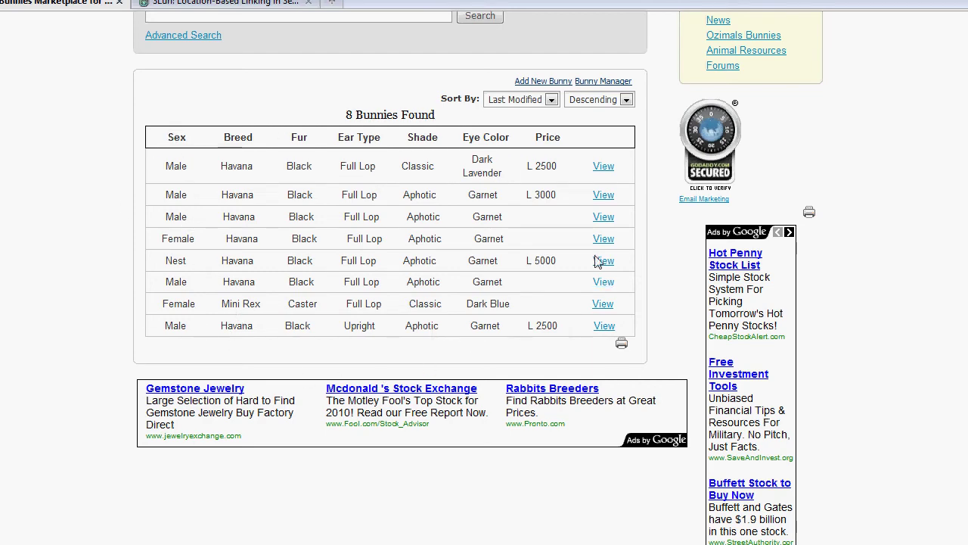
pyautogui.scroll(5, 46, 250)
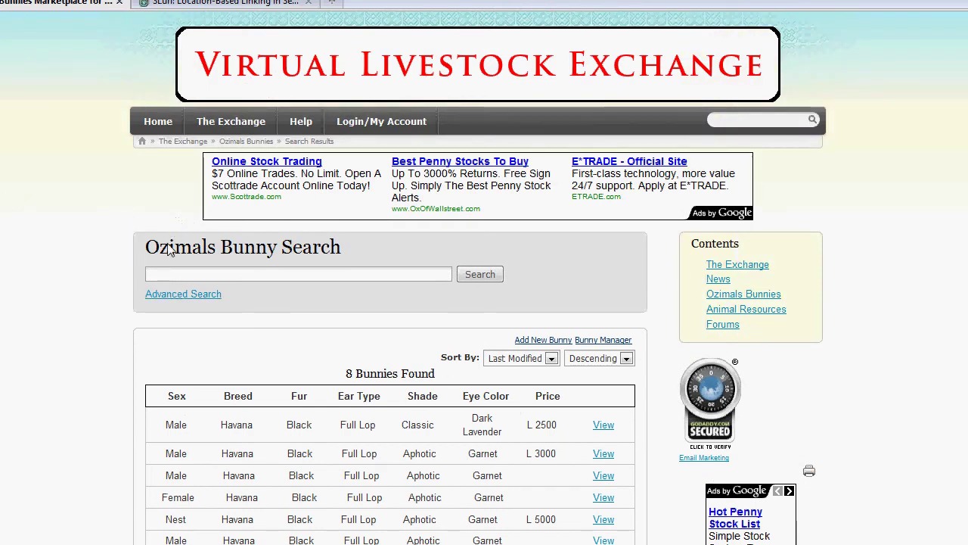
# - Go to Ozimals Bunnies under The Exchange and view the table of 8 bunnies found
pyautogui.moveTo(231, 125)
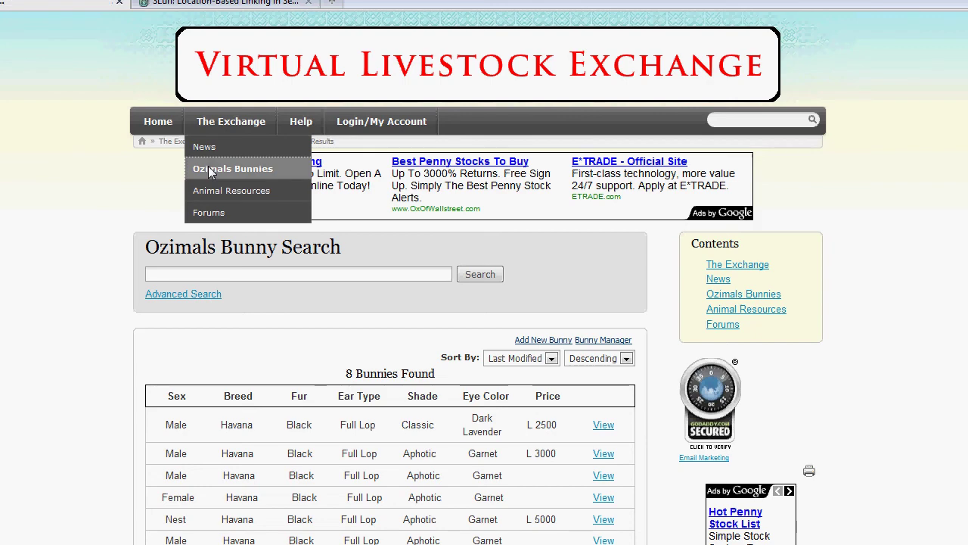
pyautogui.click(212, 172)
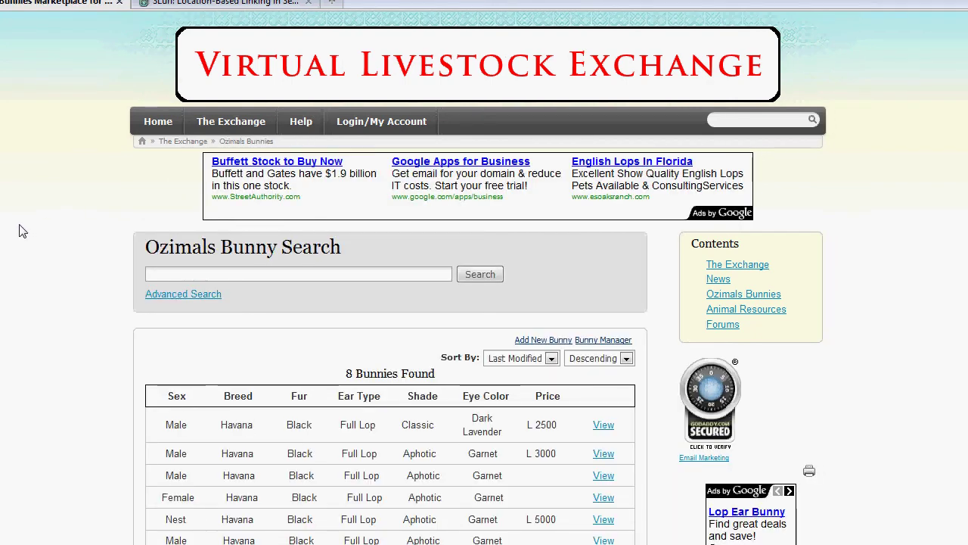
pyautogui.scroll(-4, 21, 229)
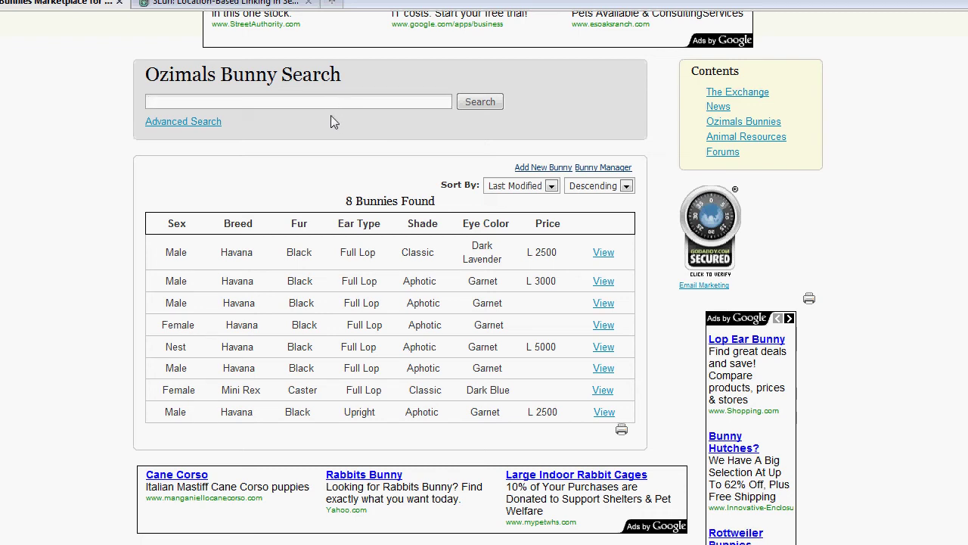
# - Expand the advanced search filters and choose Female sex, English Spot breed and Opal fur
pyautogui.click(198, 122)
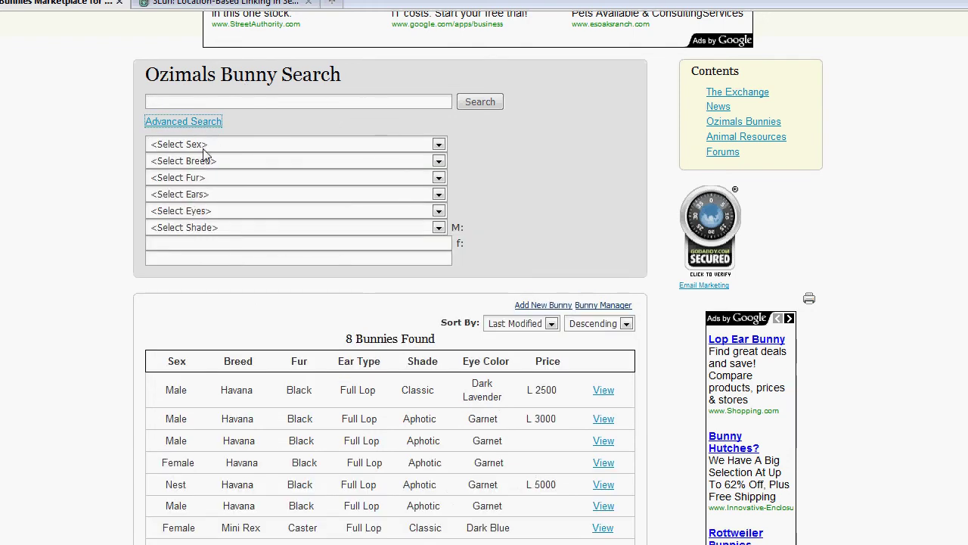
pyautogui.click(301, 144)
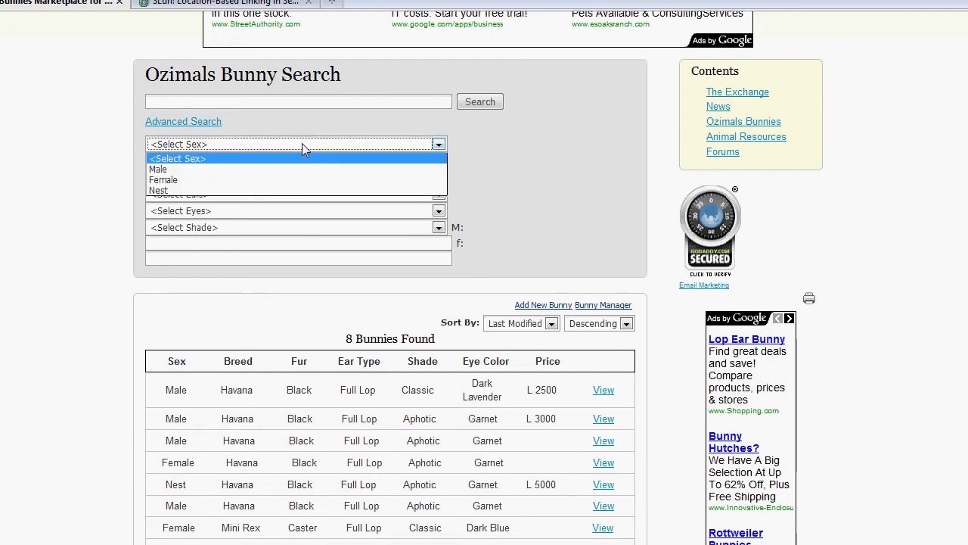
pyautogui.click(264, 180)
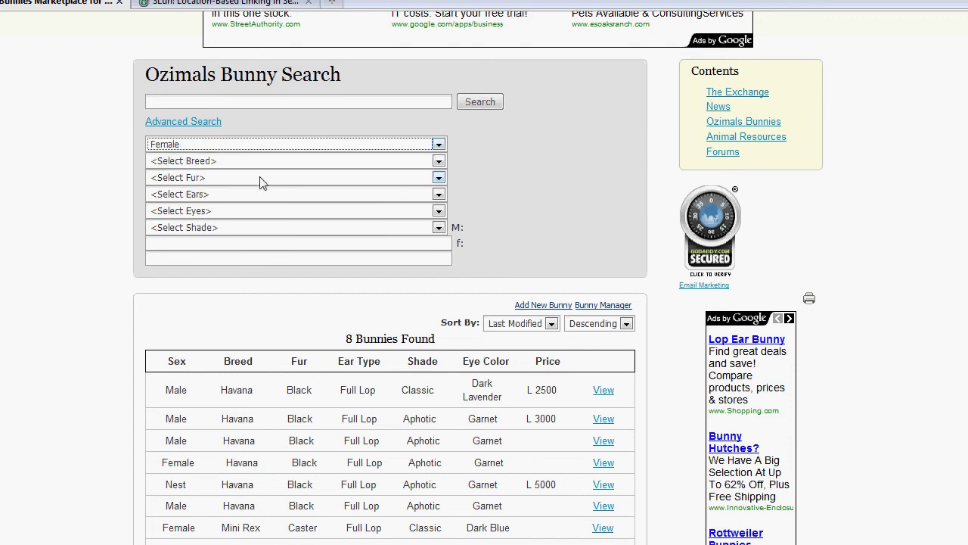
pyautogui.click(259, 161)
pyautogui.click(245, 197)
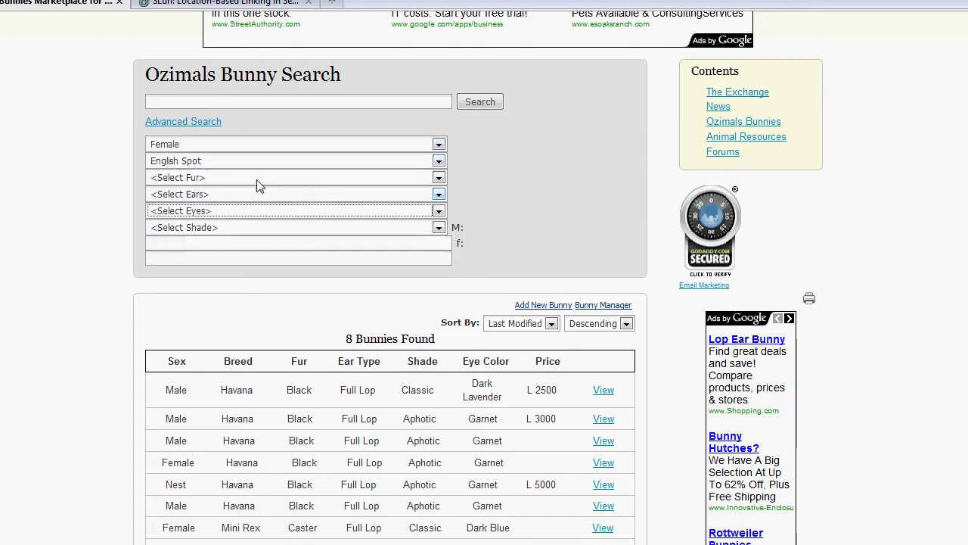
pyautogui.click(257, 178)
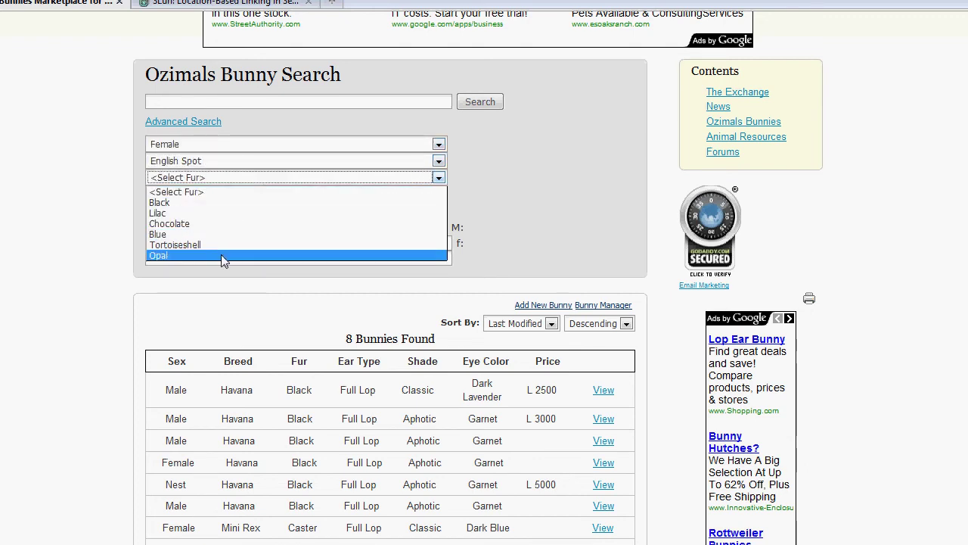
pyautogui.click(221, 254)
# - Add Full Lop ears, Diamond eyes and Classic shade, then search, which returns no matches
pyautogui.click(228, 194)
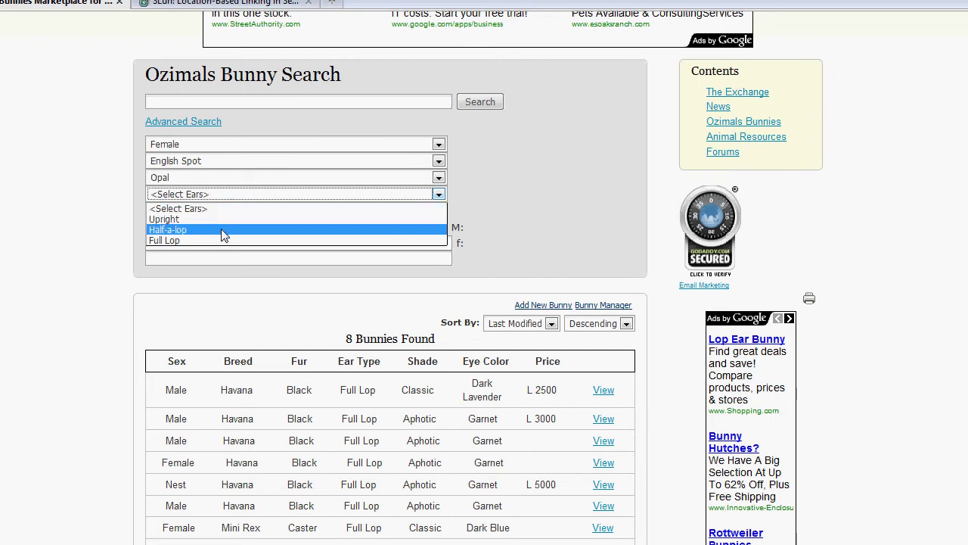
pyautogui.click(221, 239)
pyautogui.click(244, 212)
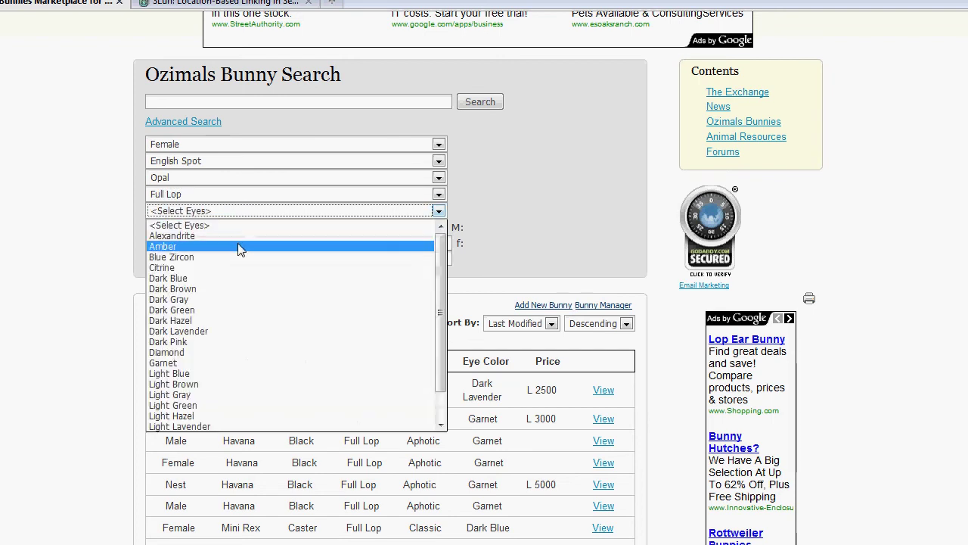
pyautogui.click(219, 353)
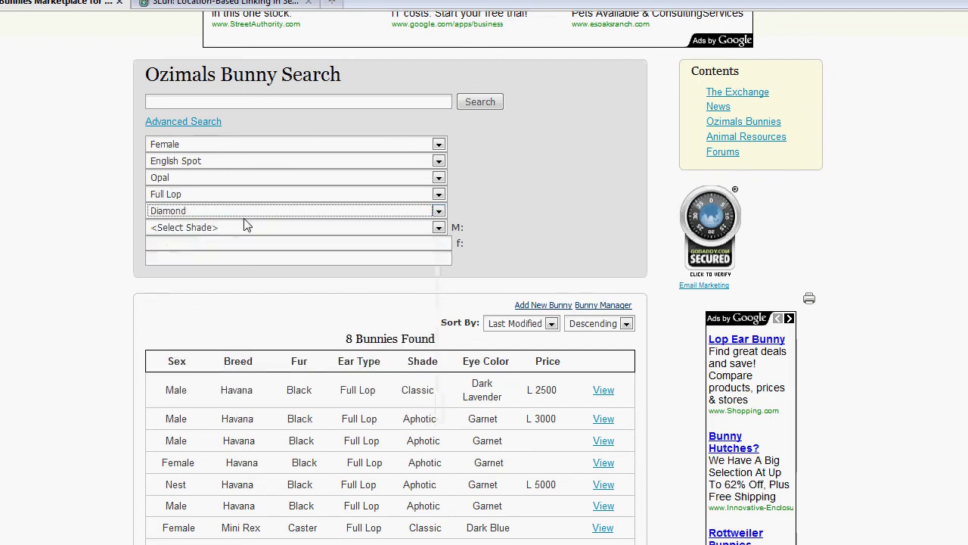
pyautogui.click(245, 227)
pyautogui.click(227, 252)
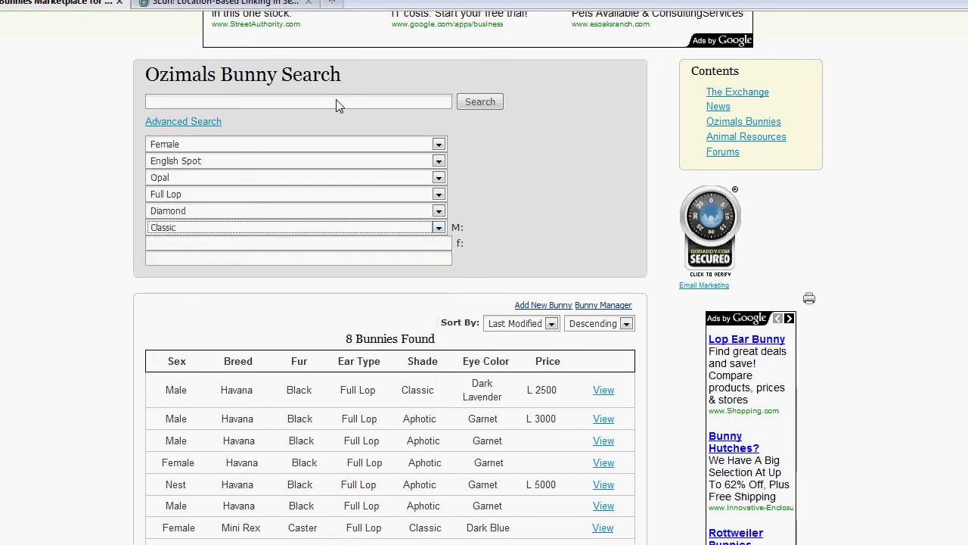
pyautogui.click(475, 101)
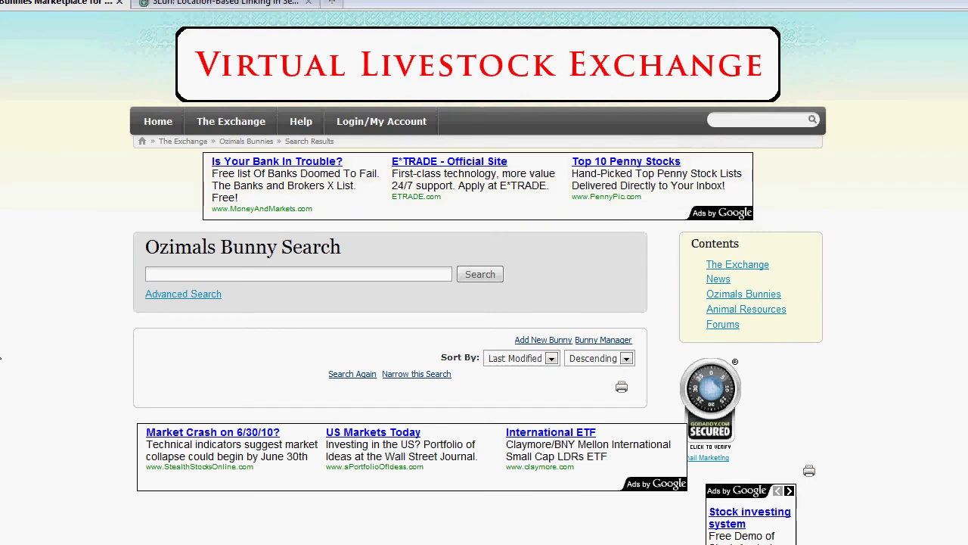
pyautogui.scroll(-3, 505, 289)
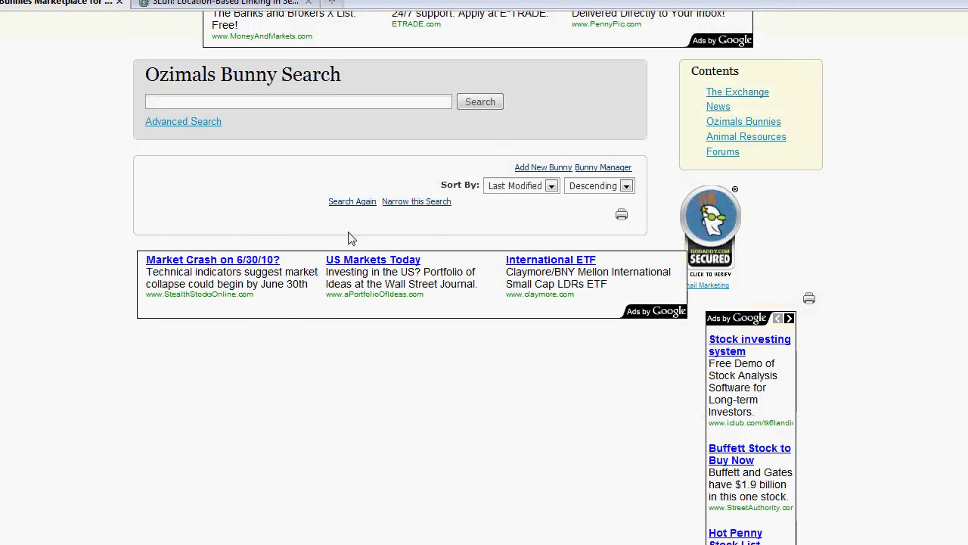
pyautogui.scroll(2, 324, 230)
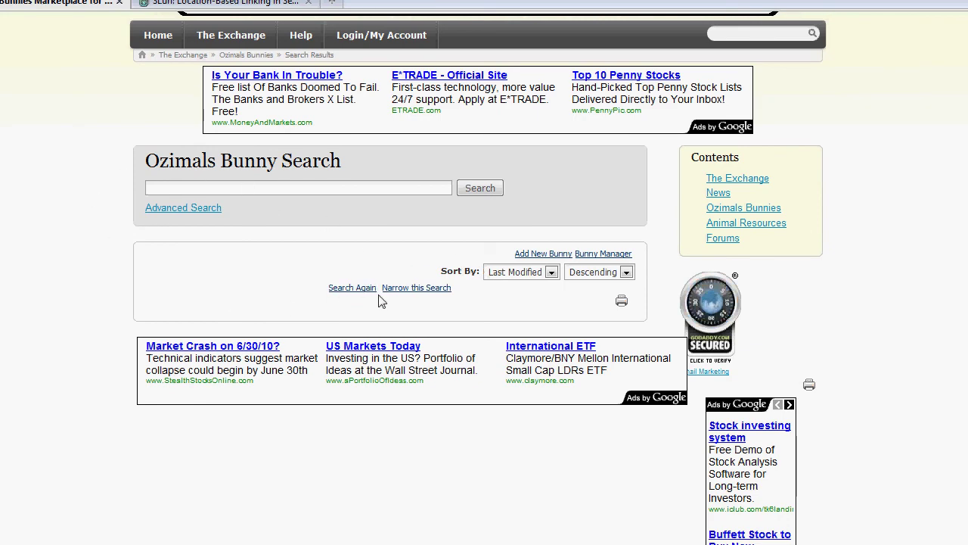
# - Open the Bunny Manager showing the published, approved Male Havana Black listing with 0 hits
pyautogui.click(609, 254)
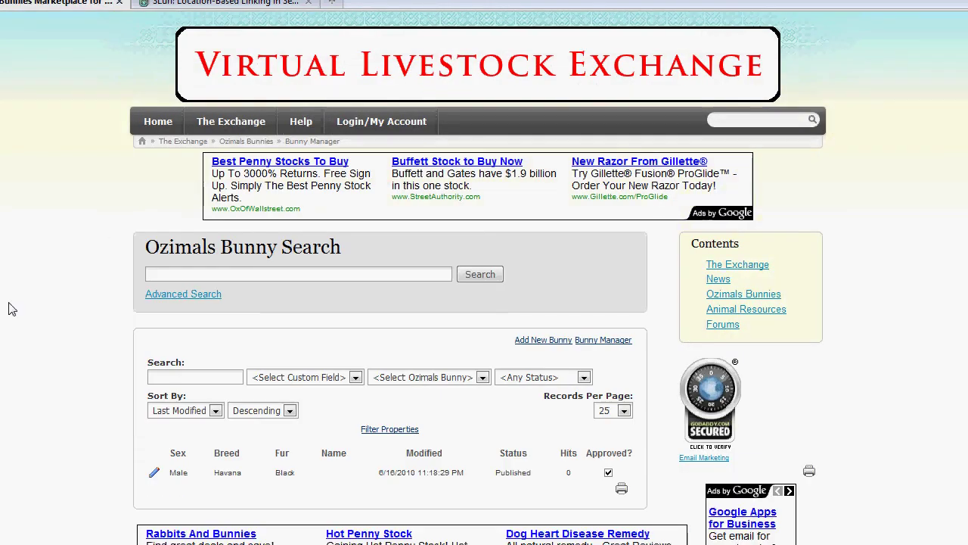
pyautogui.scroll(-2, 9, 307)
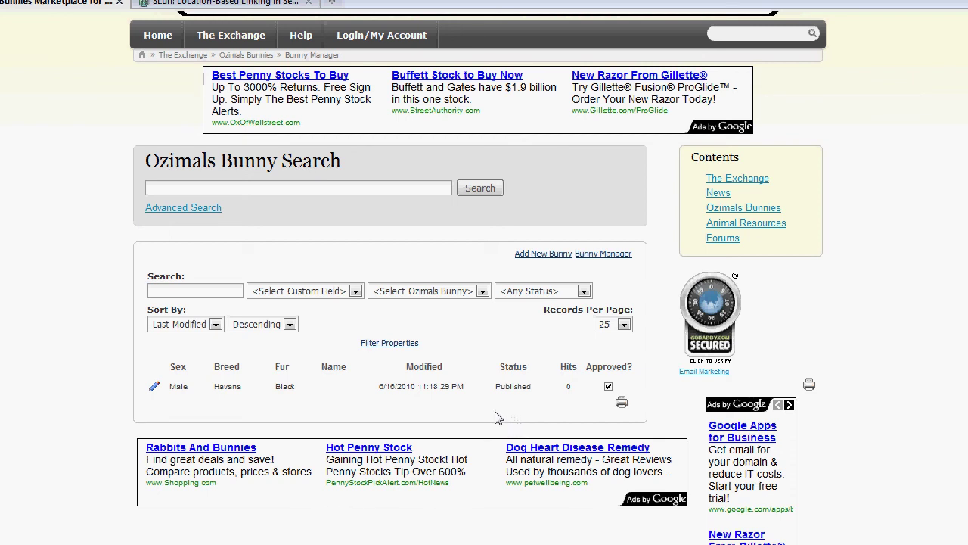
# - Review the Havana Black bunny's Edit Bunny form, then cancel without saving changes
pyautogui.click(155, 387)
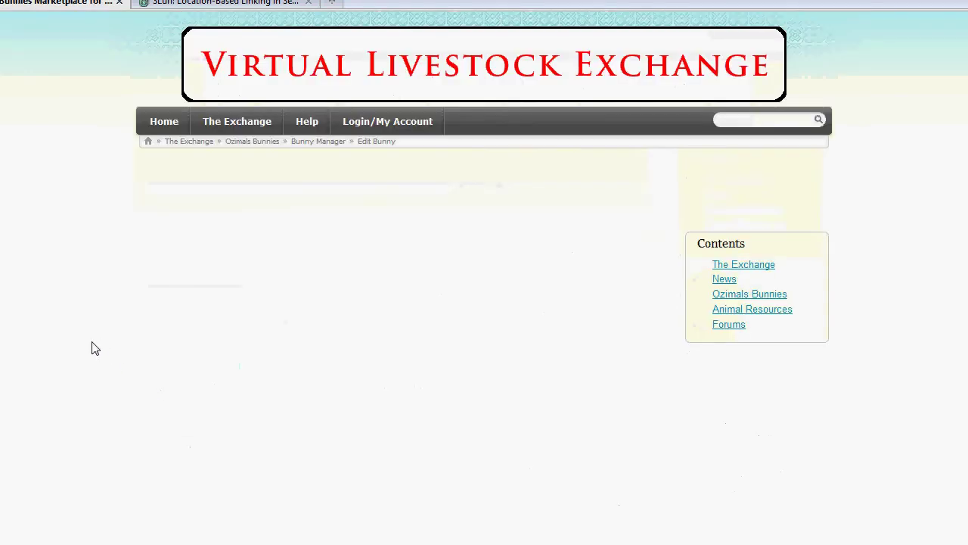
pyautogui.scroll(-20, 95, 370)
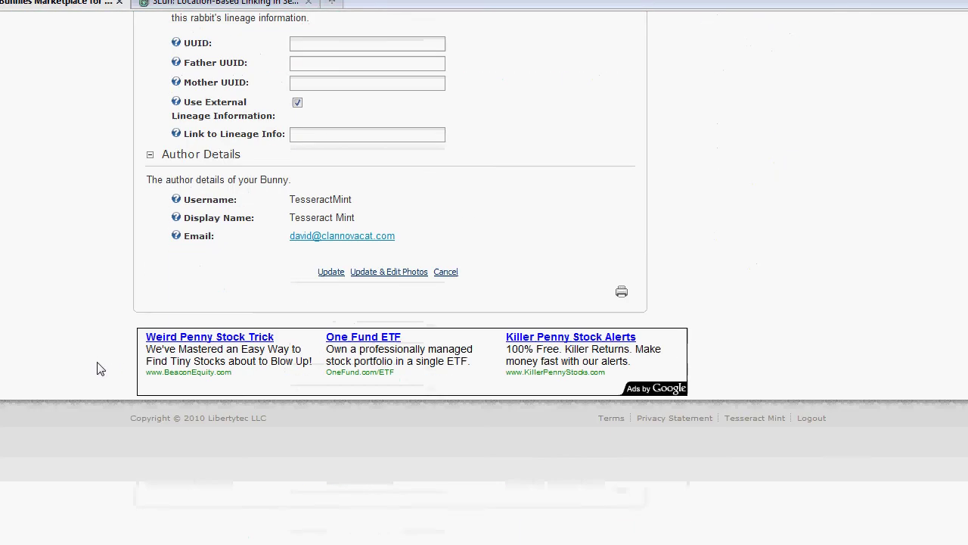
pyautogui.scroll(4, 101, 365)
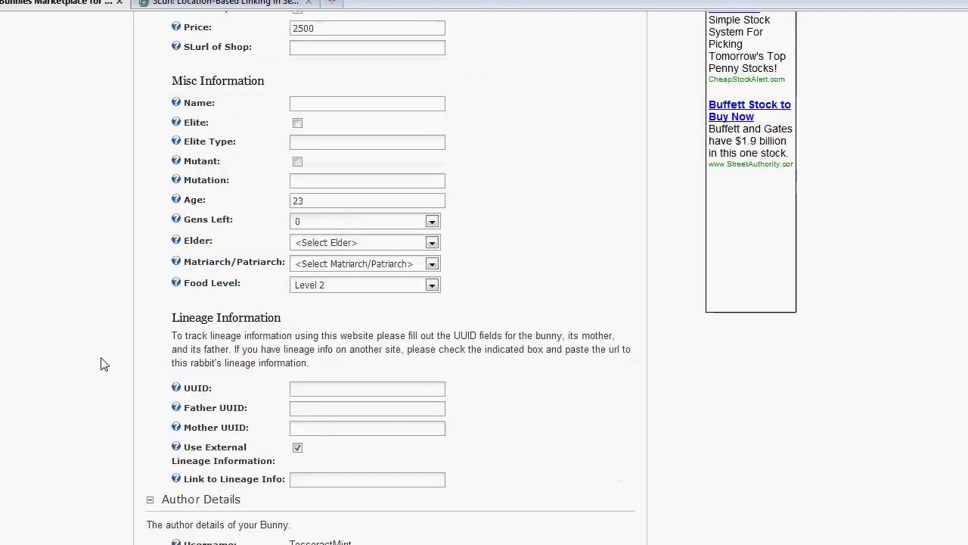
pyautogui.scroll(-4, 102, 363)
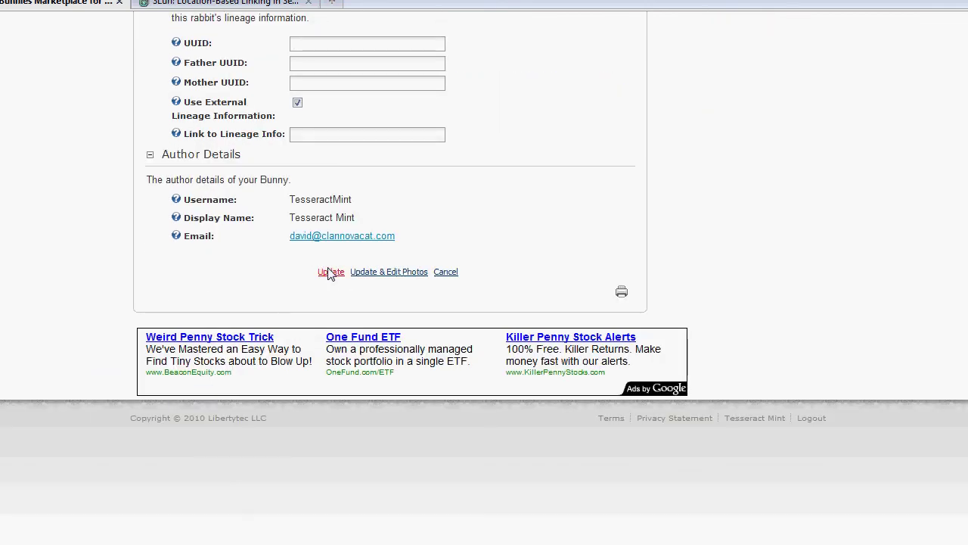
pyautogui.click(448, 274)
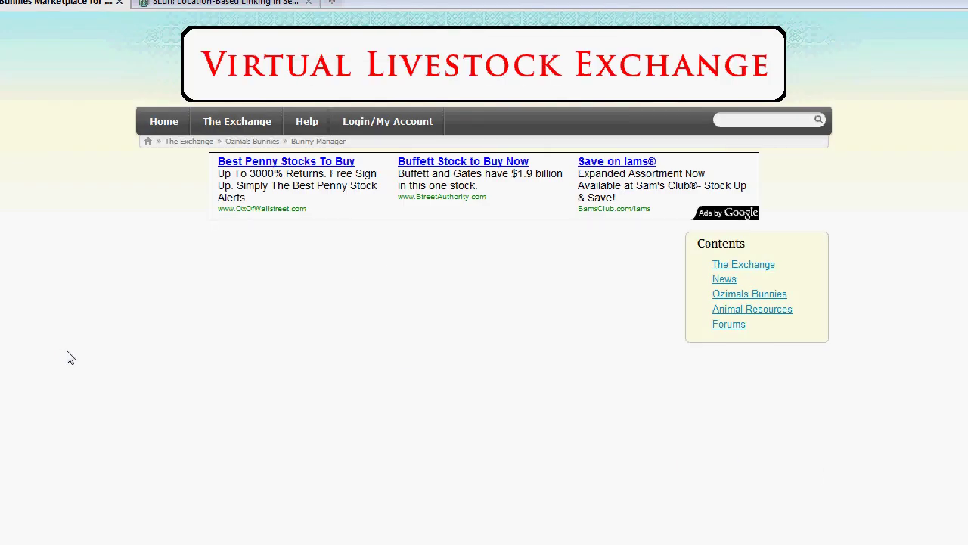
pyautogui.scroll(-5, 66, 356)
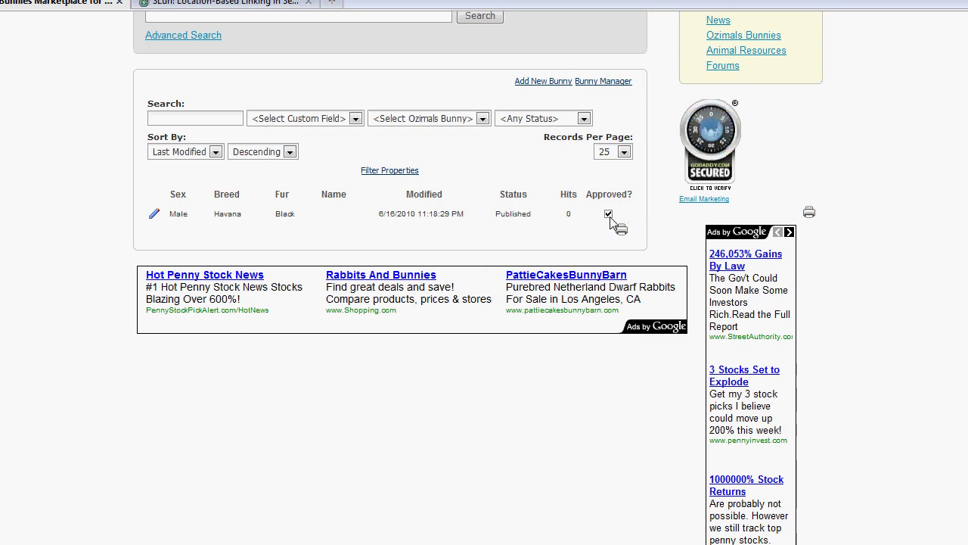
pyautogui.scroll(4, 48, 295)
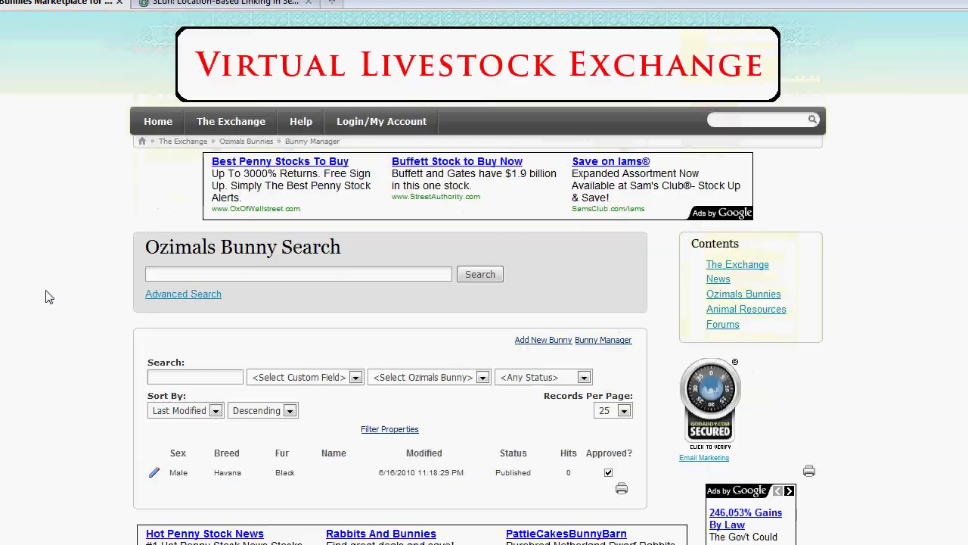
pyautogui.scroll(-5, 58, 294)
pyautogui.scroll(5, 58, 294)
pyautogui.scroll(-5, 505, 236)
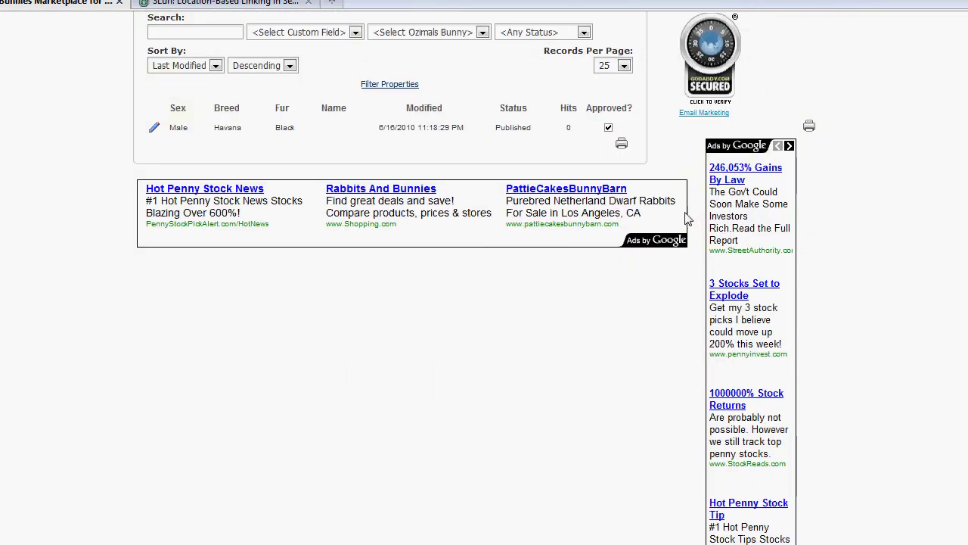
pyautogui.scroll(3, 385, 241)
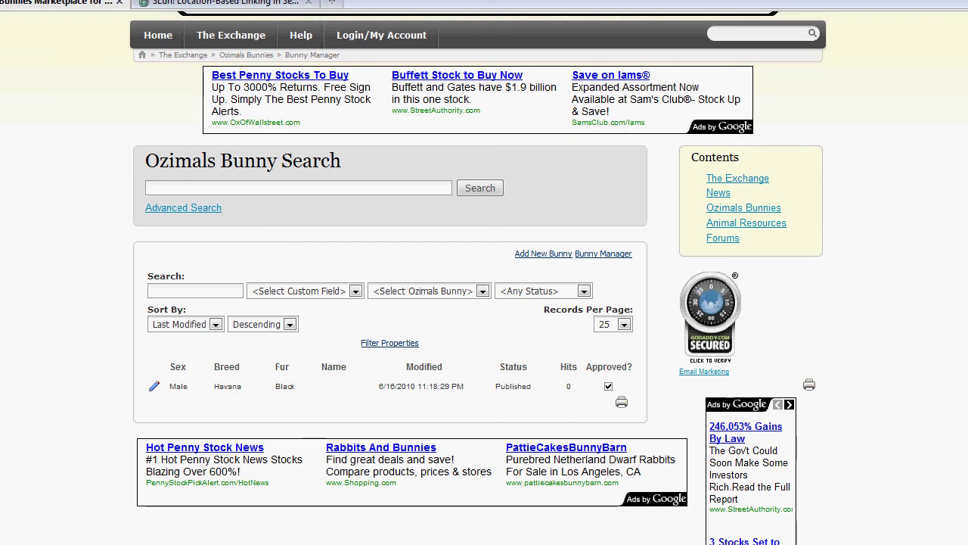
pyautogui.scroll(2, 3, 299)
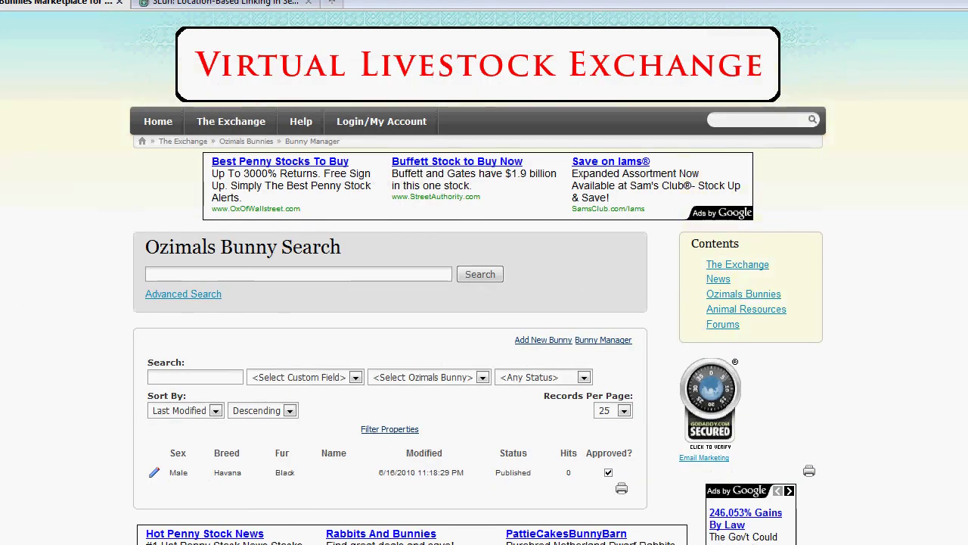
# - Open Feedback from the Help menu and look over the prefilled Customer Feedback form
pyautogui.moveTo(302, 123)
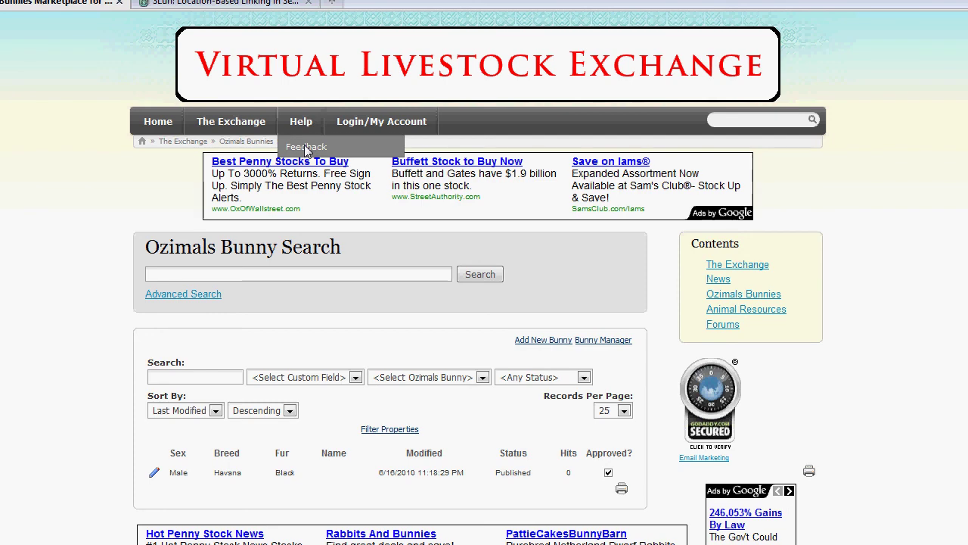
pyautogui.click(306, 146)
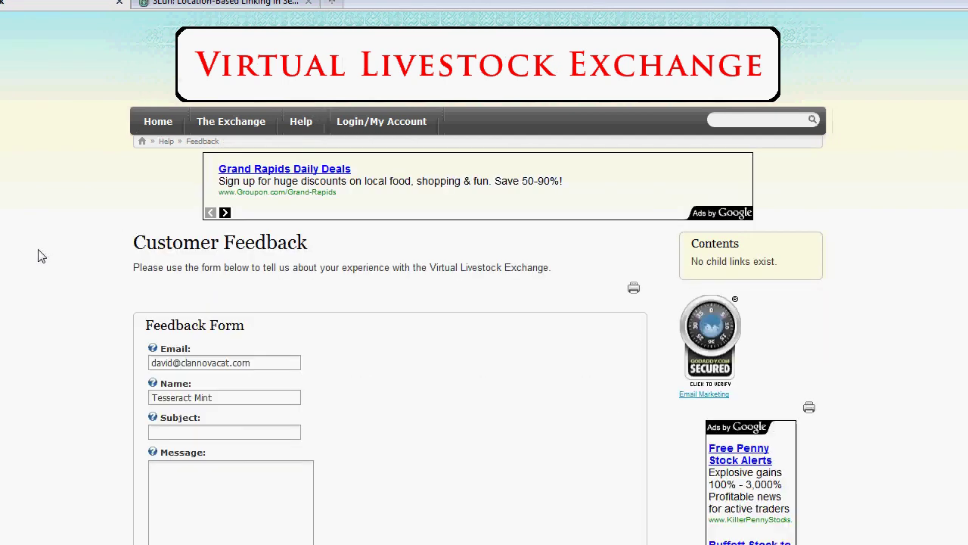
pyautogui.scroll(-4, 38, 255)
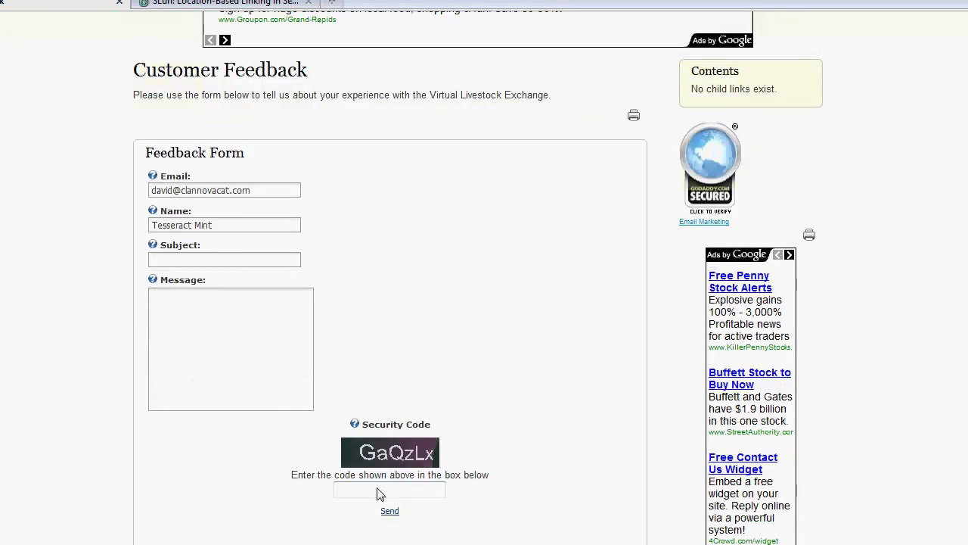
pyautogui.scroll(-4, 367, 436)
pyautogui.scroll(5, 367, 437)
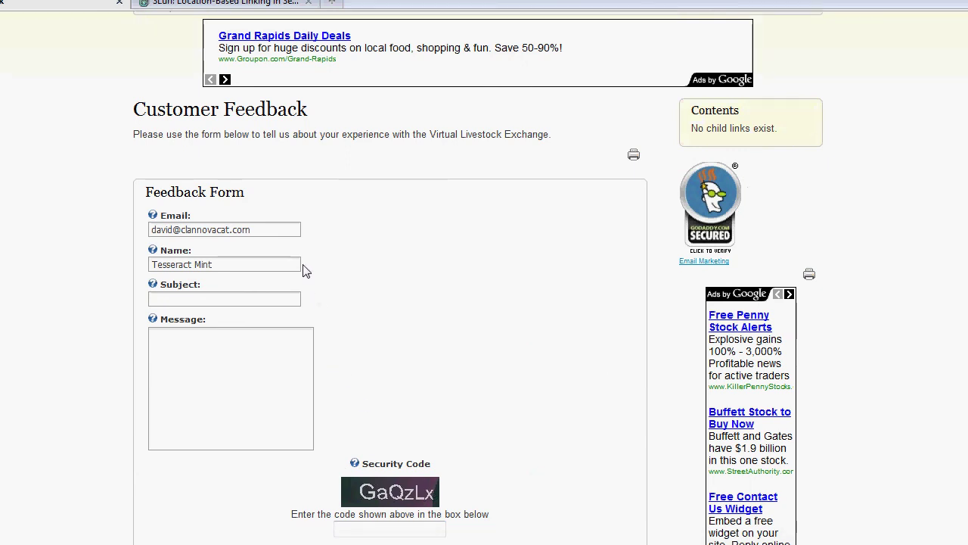